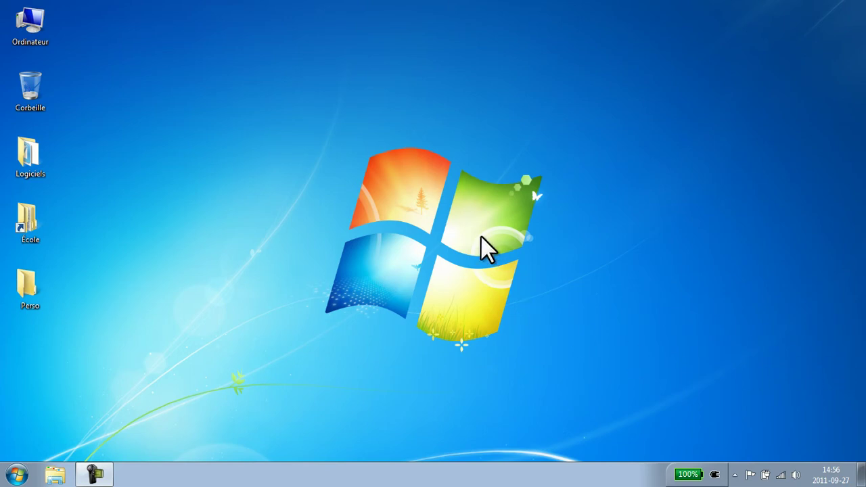
Search the computer for onenote and launch Microsoft OneNote 2010
left_click(16, 475)
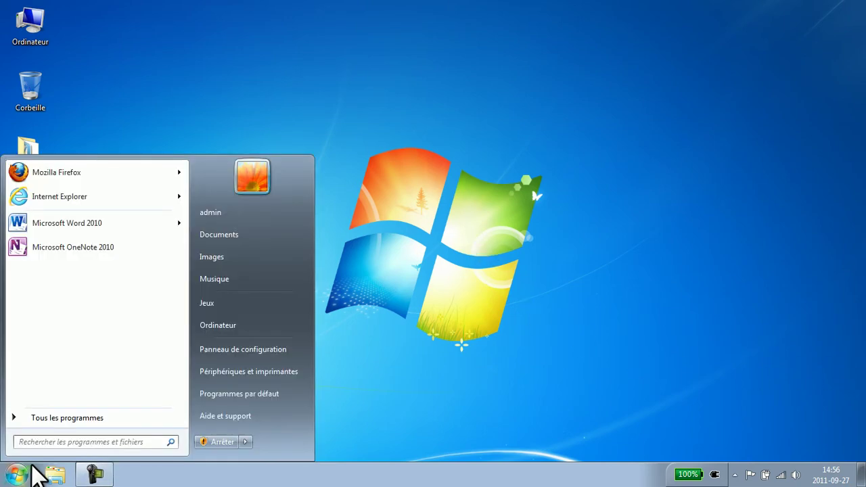
type("onenote")
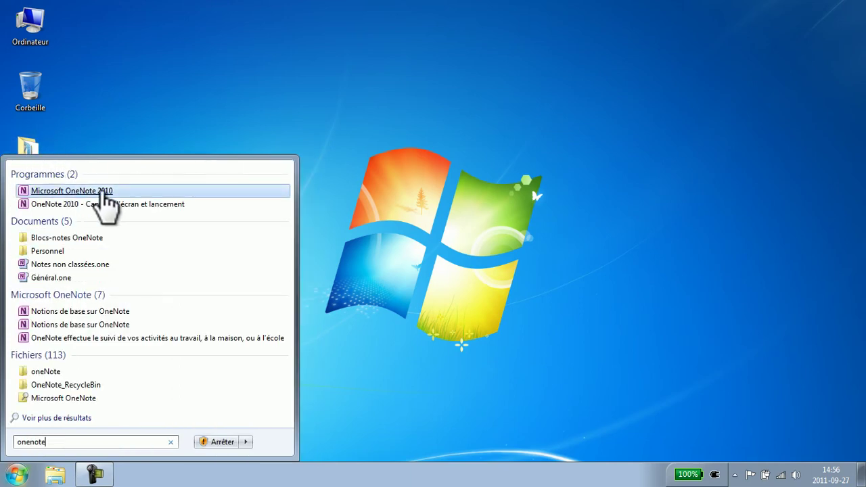
left_click(88, 193)
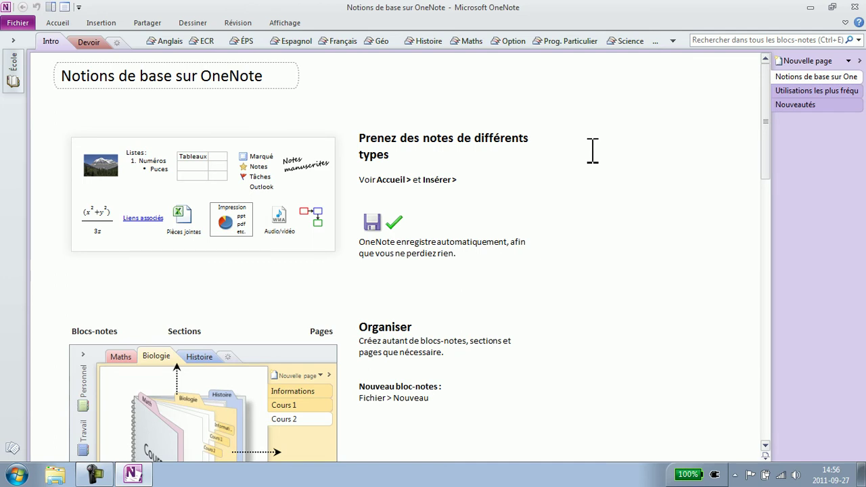
Review the first sections of the Notions de base sur OneNote page and search the page for "chercher"
mouse_move(767, 118)
left_mouse_down()
mouse_move(774, 373)
mouse_move(772, 119)
left_mouse_up()
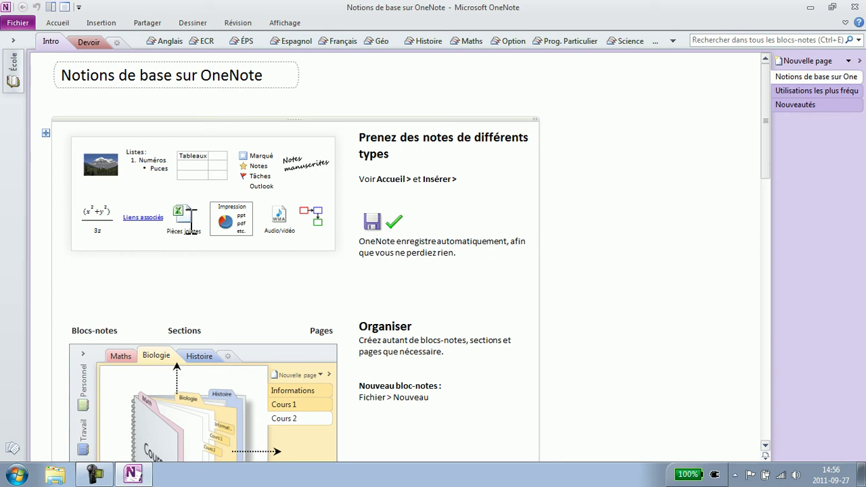
scroll(648, 204, "down", 3)
scroll(647, 204, "down", 1)
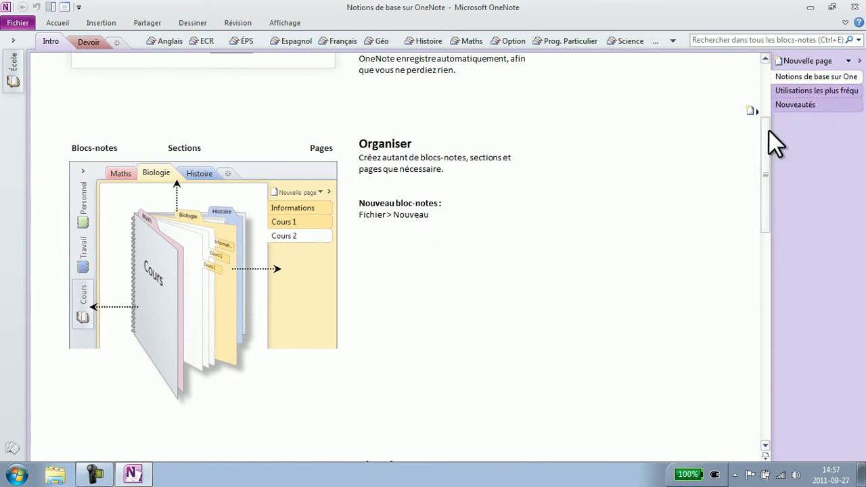
left_click_drag(769, 130, 775, 229)
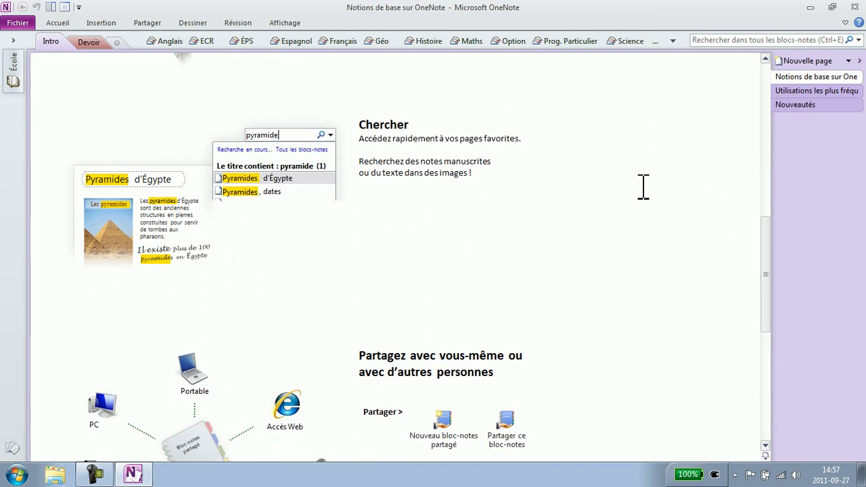
key("ctrl+f")
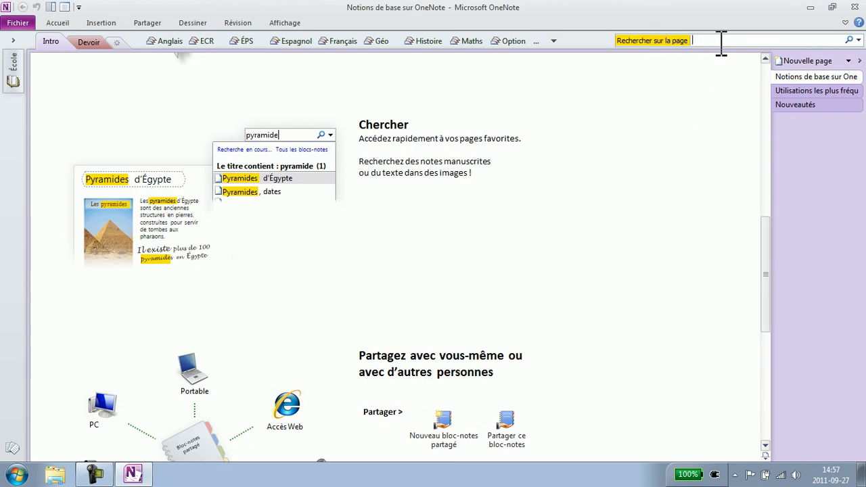
type("chercher")
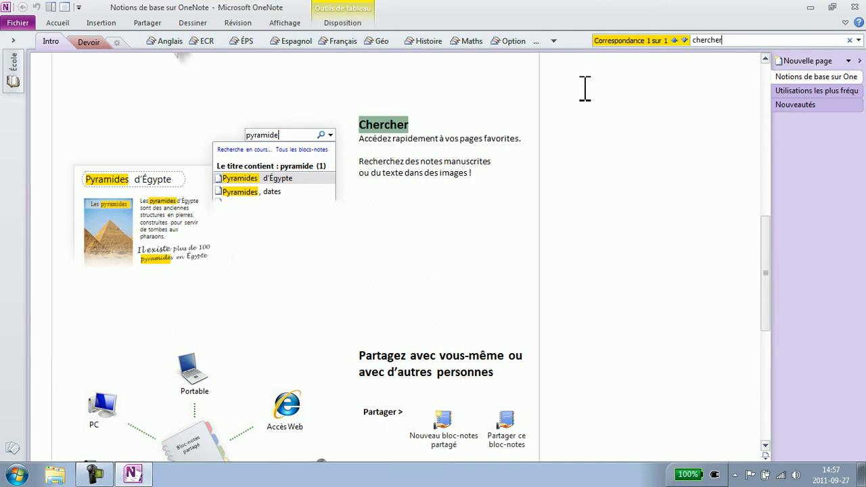
mouse_move(770, 271)
left_mouse_down()
mouse_move(770, 131)
mouse_move(777, 275)
left_mouse_up()
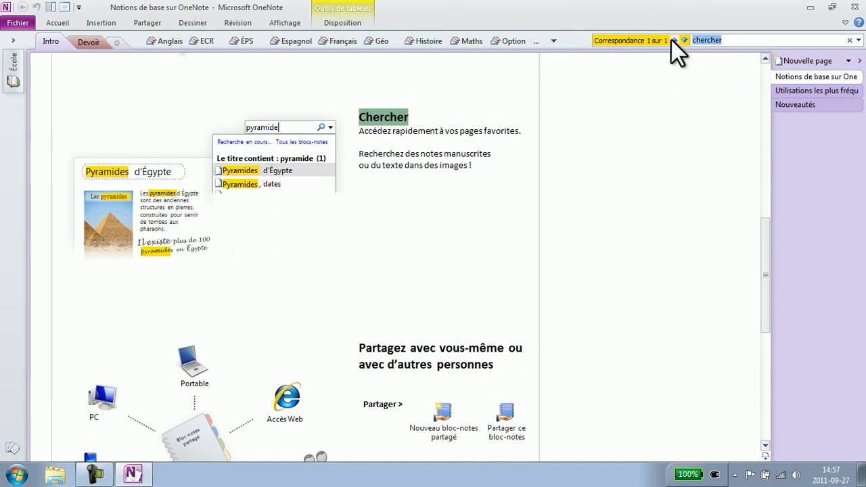
key("Escape")
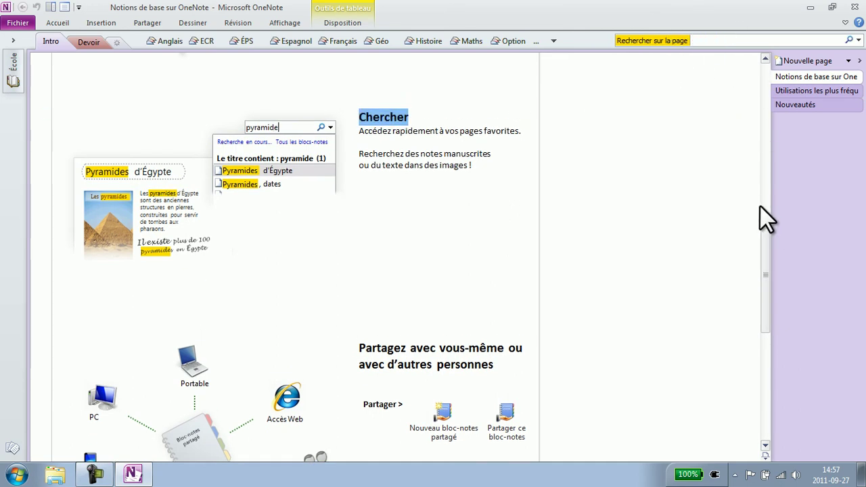
left_click(685, 192)
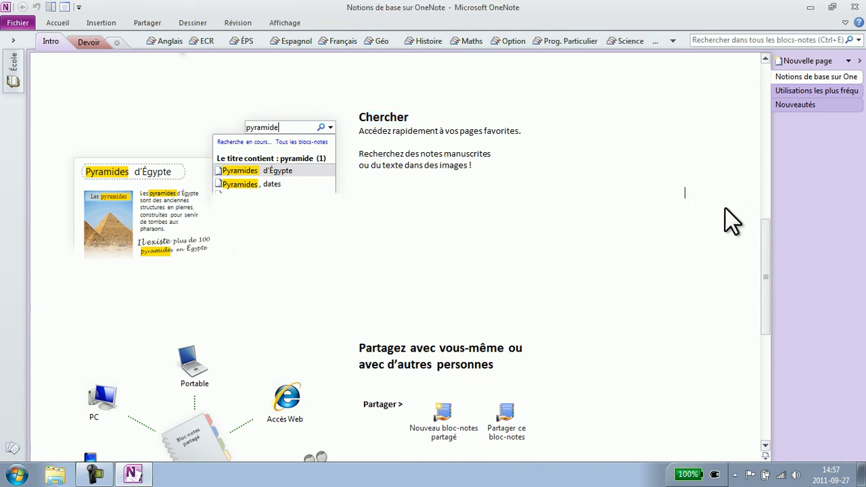
Examine the search scope covering all notebooks, and review the page's section on sharing
left_click(774, 42)
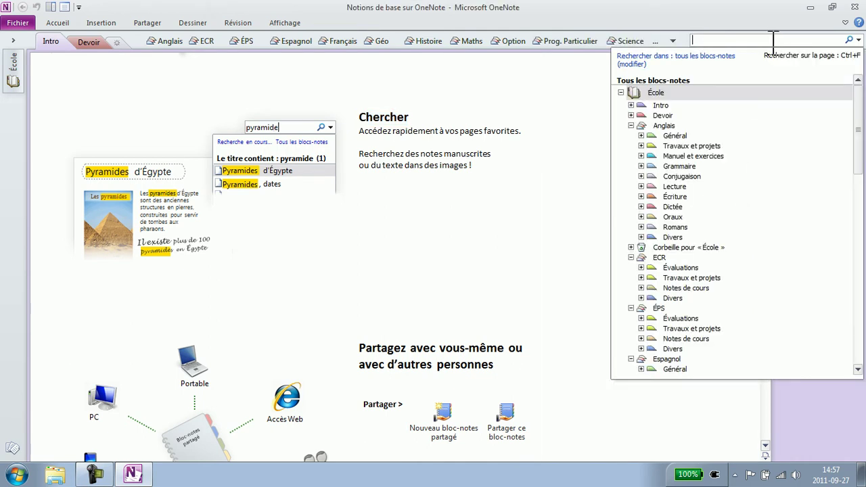
left_click(580, 146)
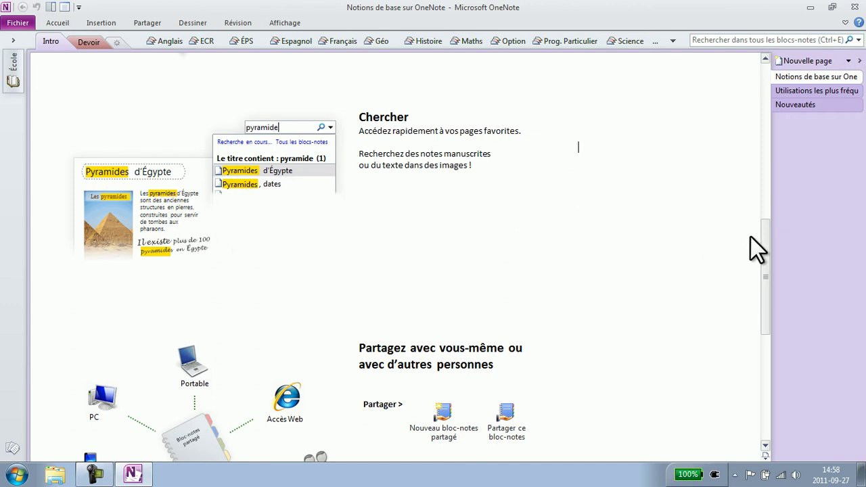
left_click_drag(769, 238, 766, 301)
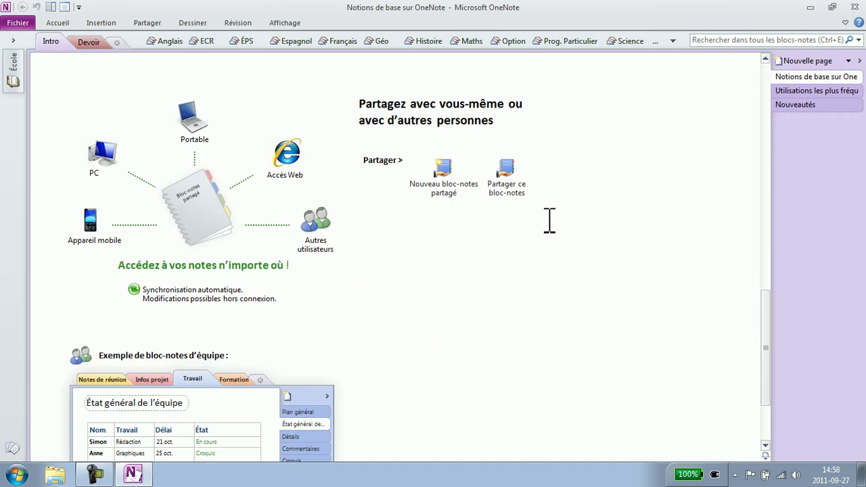
left_click_drag(767, 319, 766, 57)
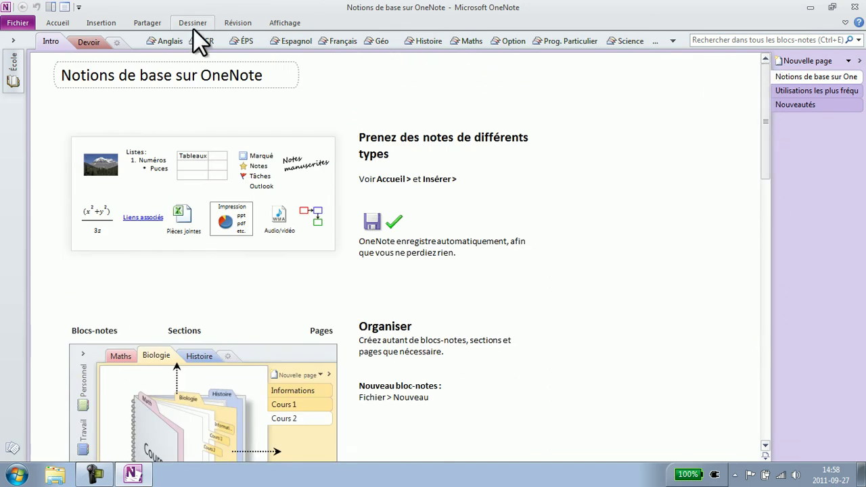
Open the Devoir section and examine the options for adding a section or section group
left_click(82, 42)
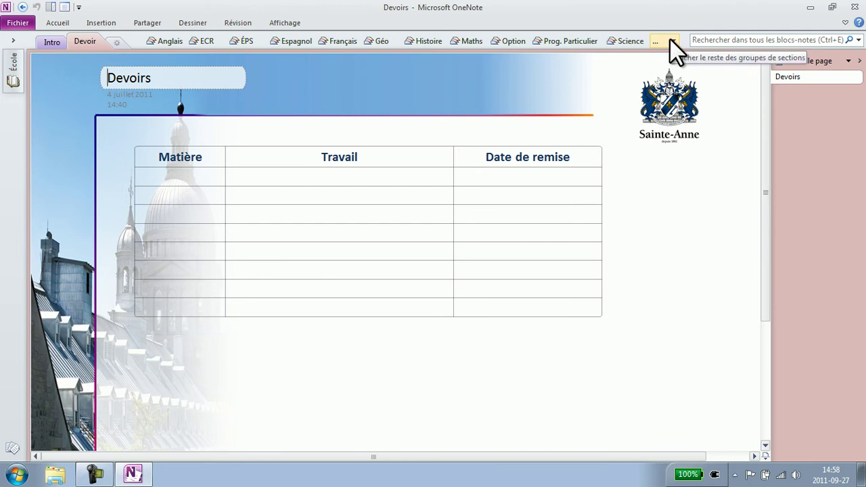
right_click(649, 42)
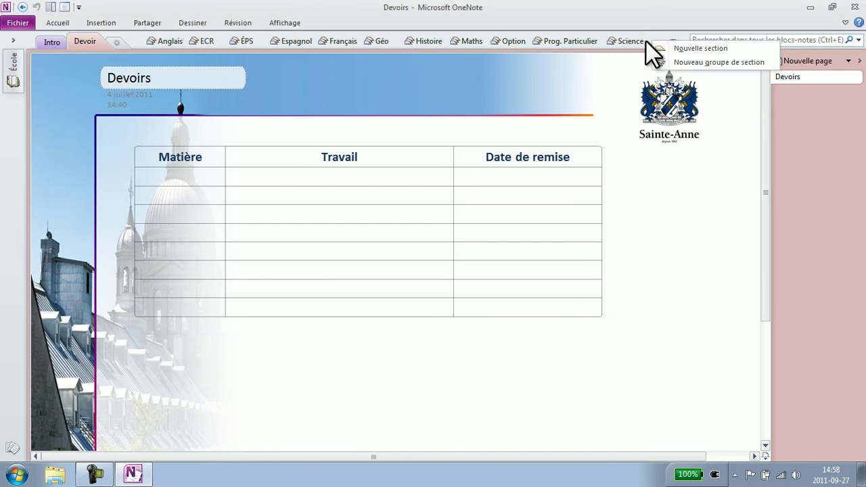
right_click(632, 41)
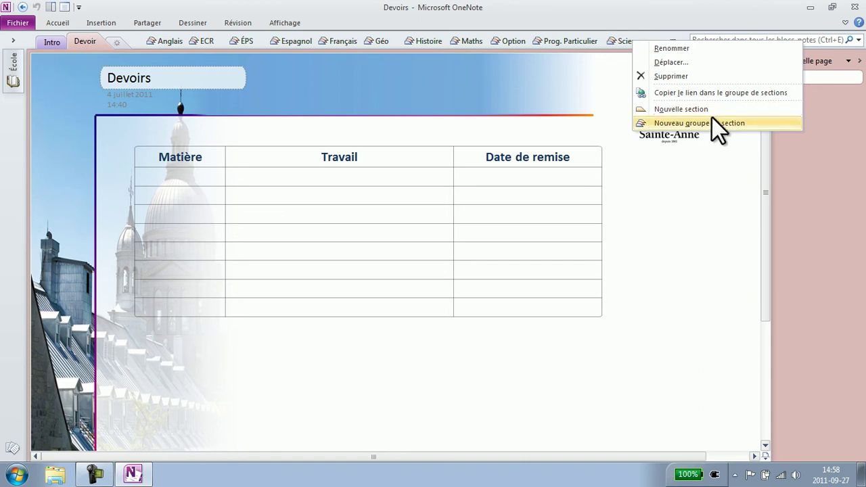
left_click(524, 86)
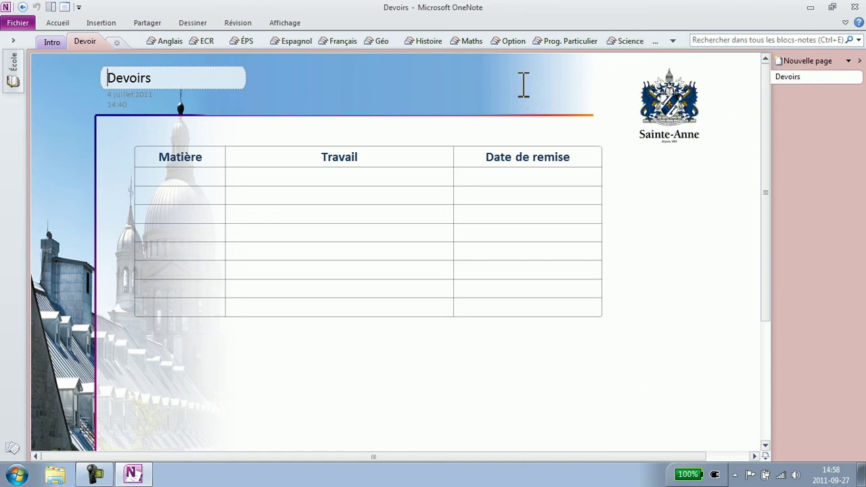
Open the Maths section group, view its Divers section and return to Évaluations
left_click(468, 40)
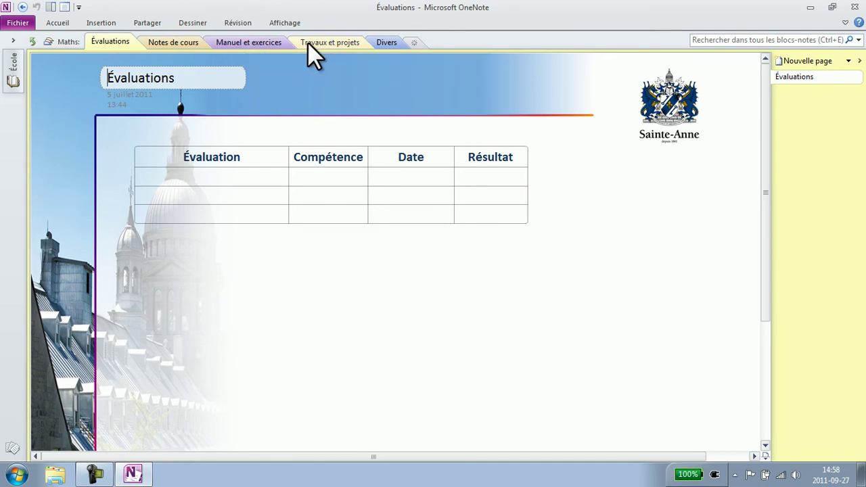
left_click(392, 42)
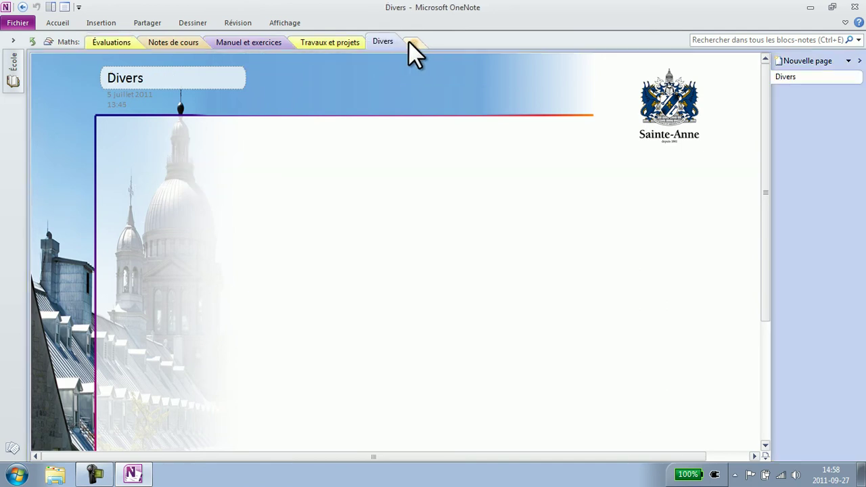
left_click(132, 43)
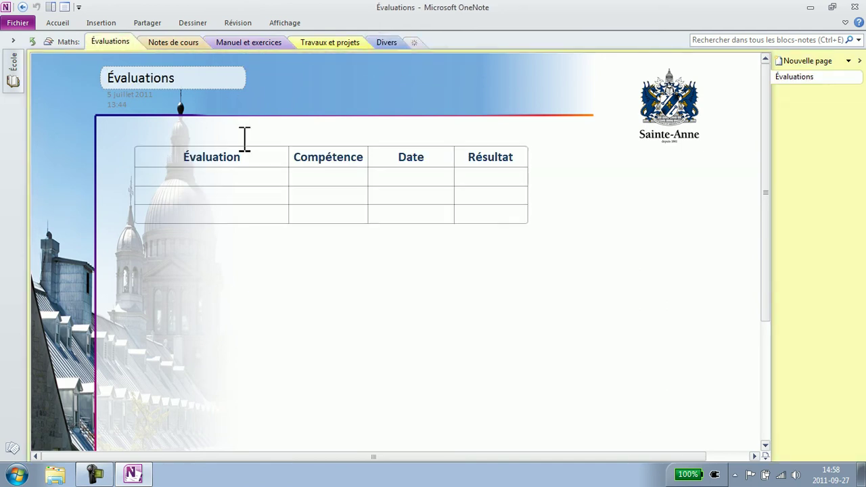
In the first table row, enter "14 sept 2011" under Évaluation and "Cd2" under Compétence
left_click(210, 174)
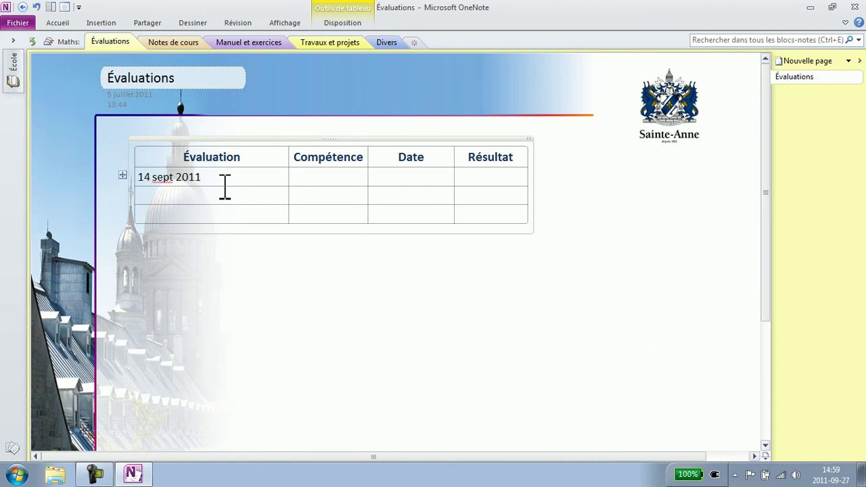
left_click(311, 178)
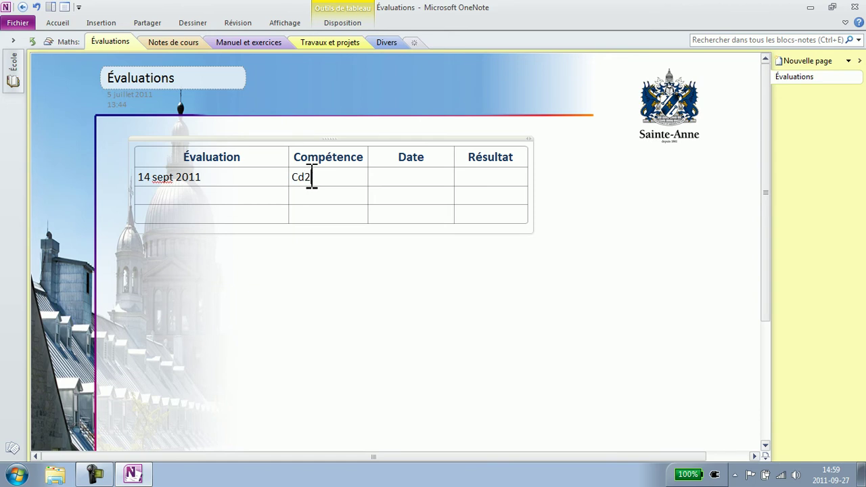
left_click(428, 177)
Move "14 sept 2011" from the Évaluation cell to the Date cell of the same row
left_click_drag(242, 176, 137, 177)
key("ctrl+c")
key("Delete")
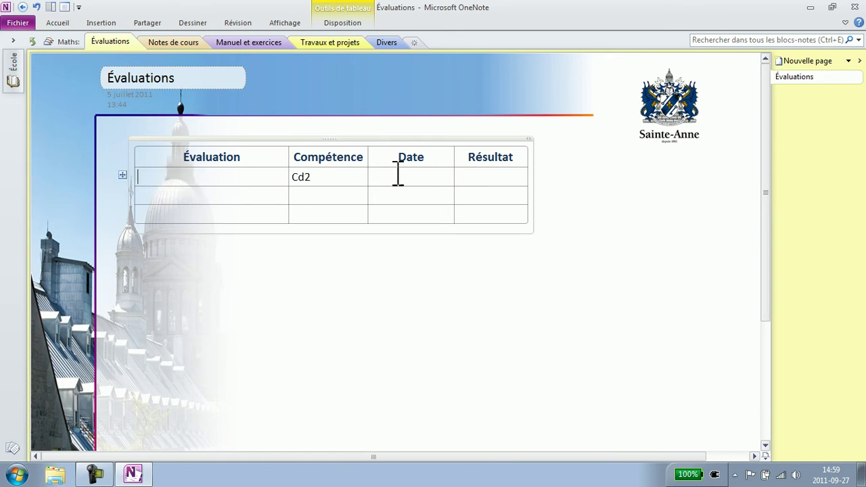
left_click(397, 174)
key("ctrl+v")
Enter "Algèbre et addition de fractions" under Évaluation and "10 SUR 12" under Résultat in the first row
left_click(229, 176)
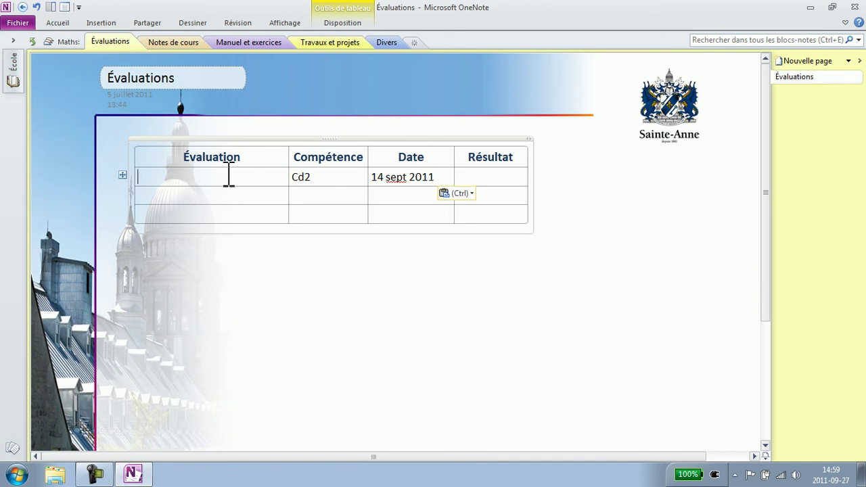
type("Algèbre et addition de")
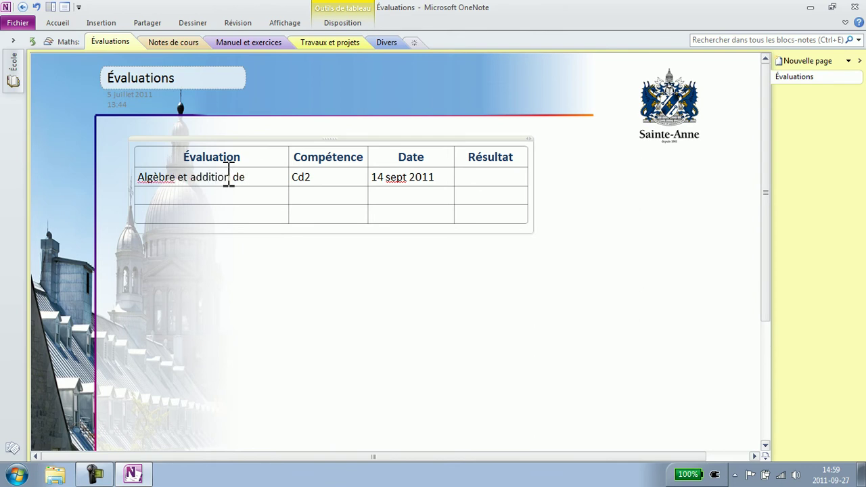
type("fractions")
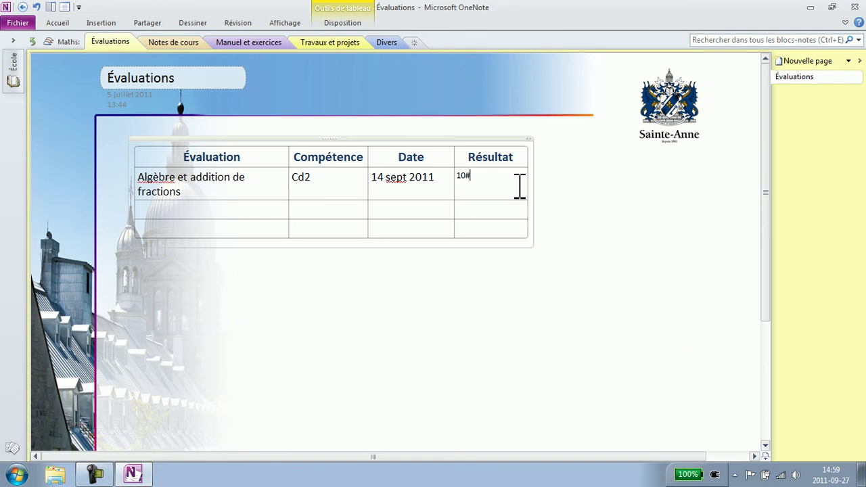
type("3")
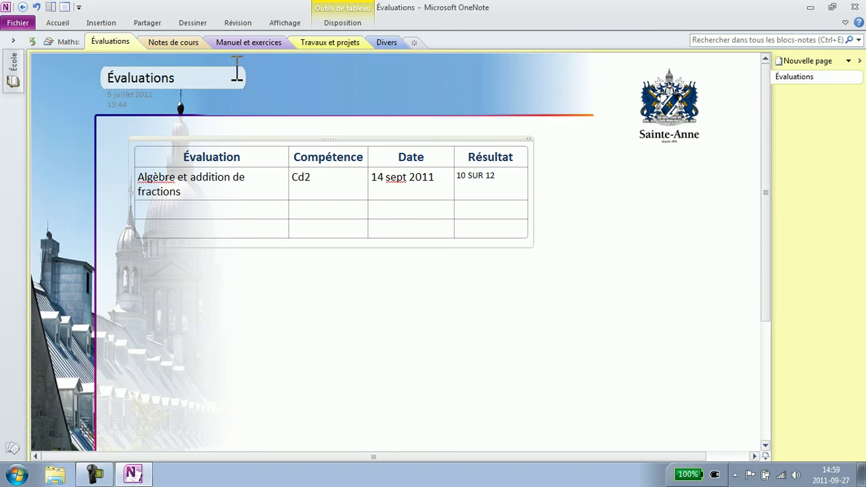
Add the note "La droite et le plan cartésien" to the page in the Maths Notes de cours section
left_click(201, 44)
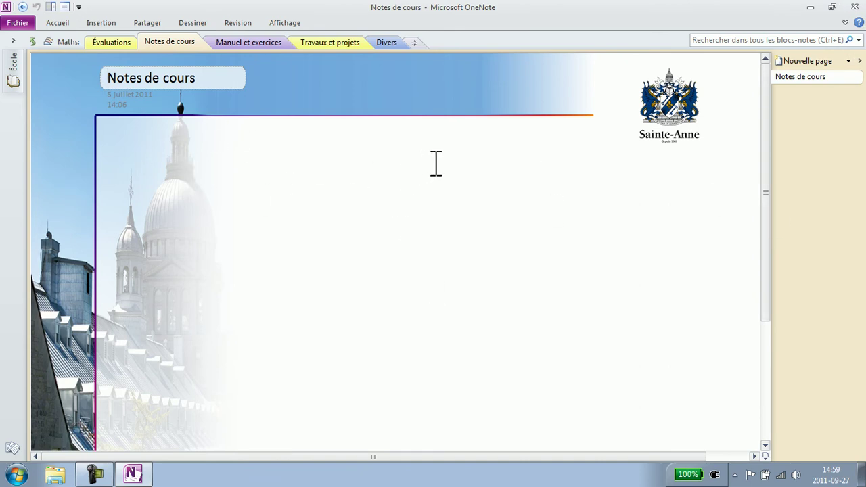
type("dsaf")
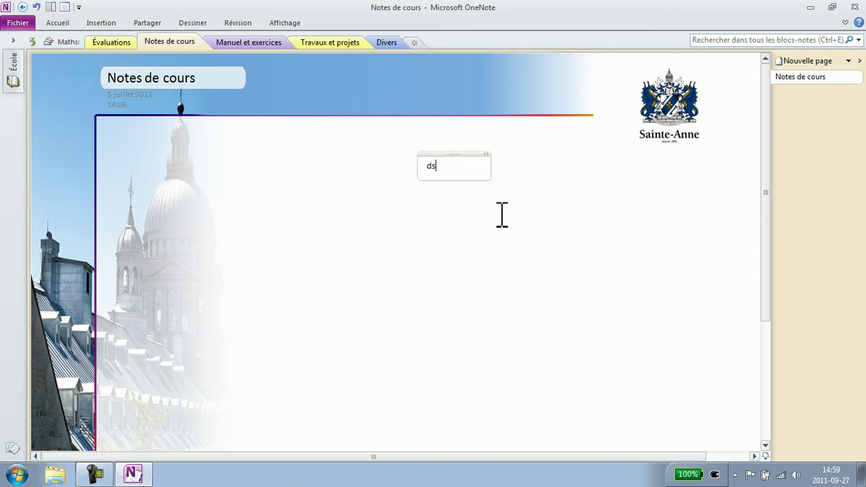
key("BackSpace")
type("La droite et le plan cartésien")
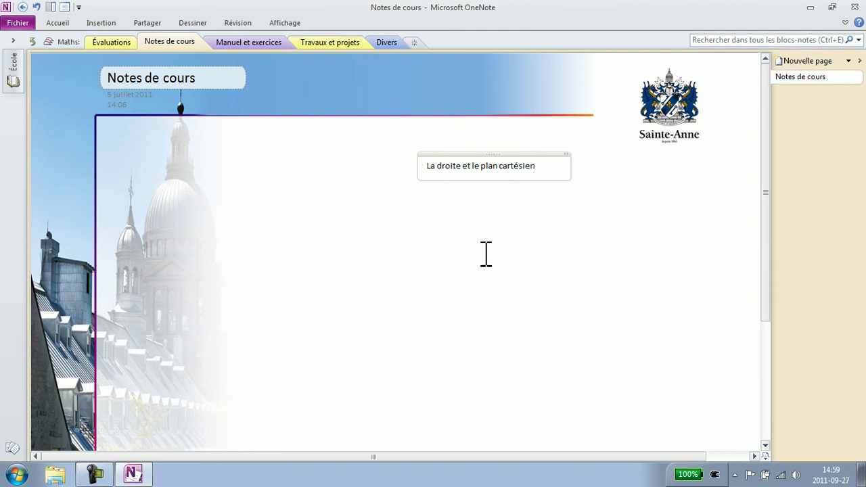
left_click(486, 254)
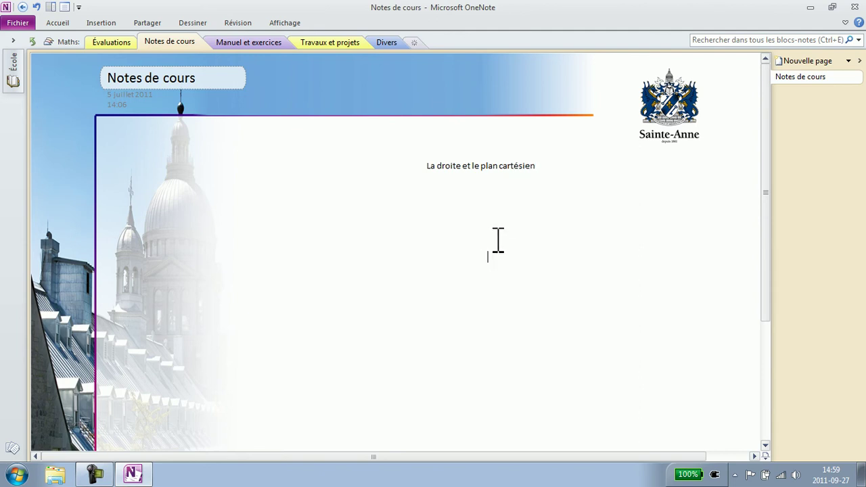
Format the note "La droite et le plan cartésien" in size 14 and red
left_click(844, 23)
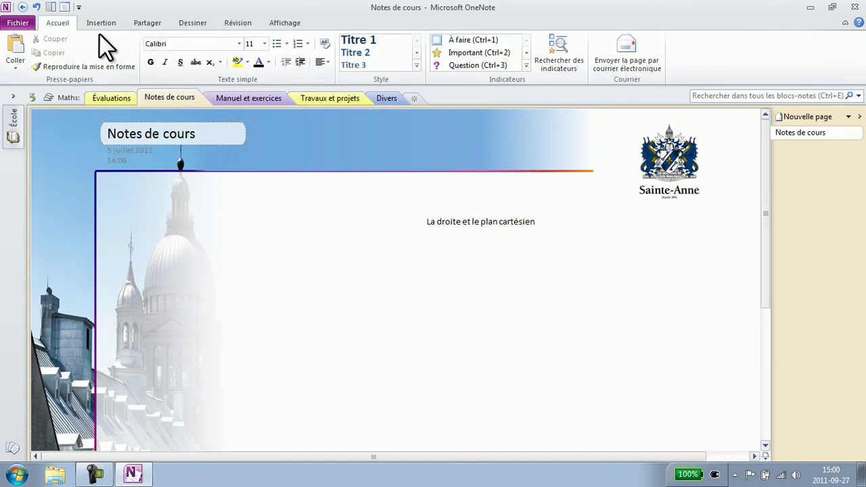
left_click(451, 222)
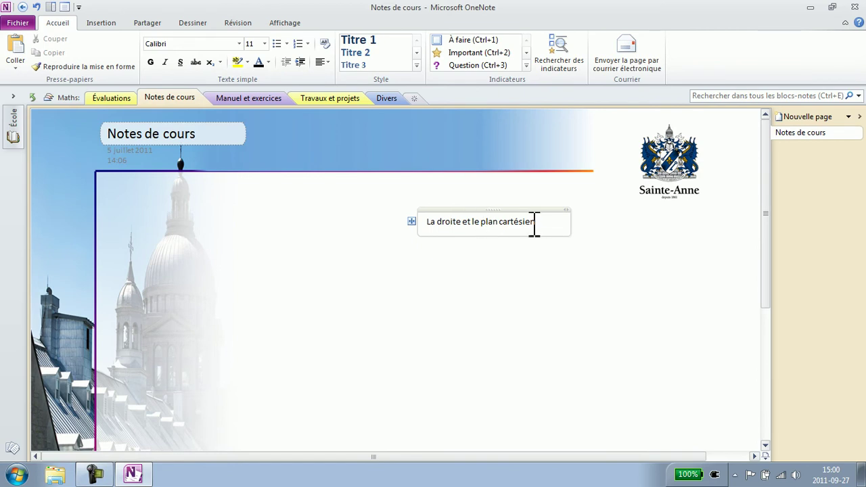
left_click_drag(534, 222, 420, 221)
left_click(264, 44)
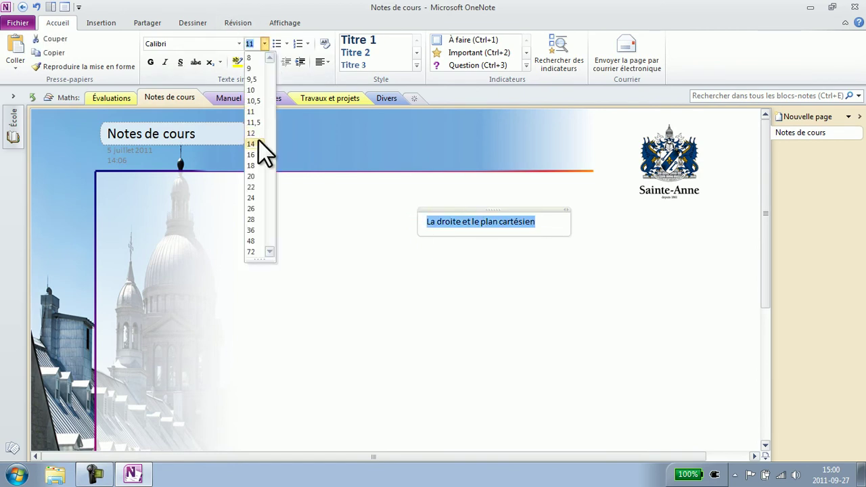
left_click(256, 132)
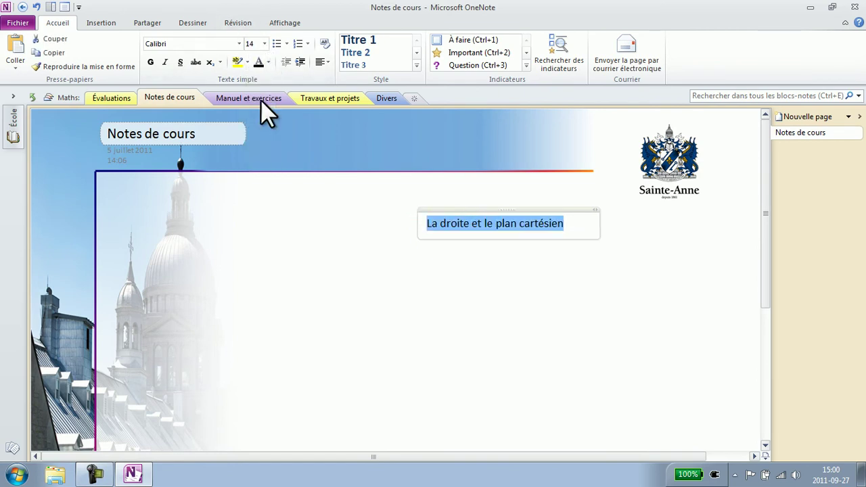
left_click(269, 61)
left_click(273, 169)
left_click(337, 227)
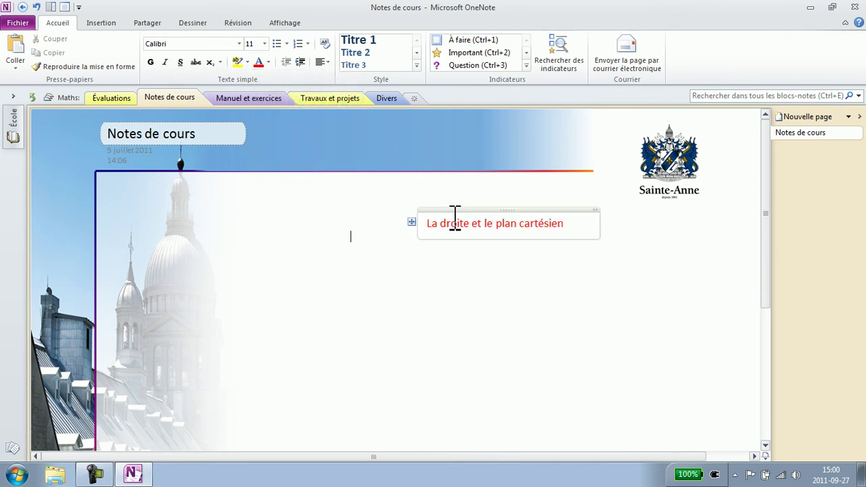
Draw freehand with the thin black pen: loops around and beside the red title, and a long diagonal double-headed arrow below it
left_click(112, 26)
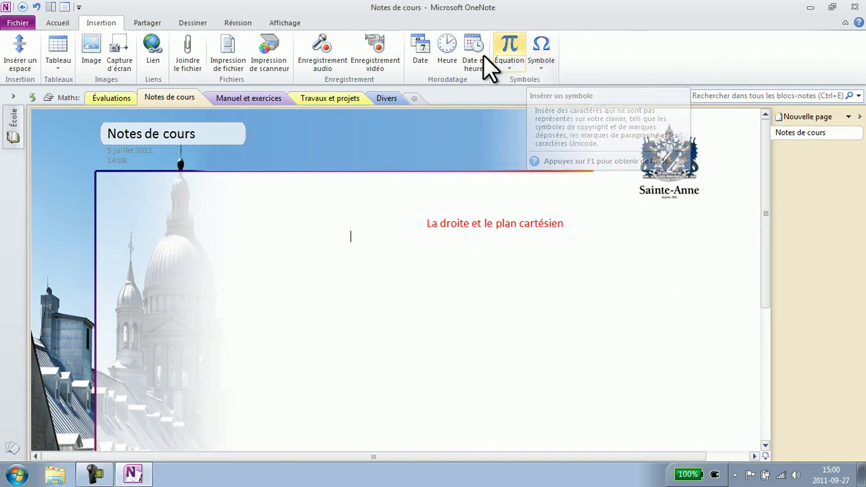
left_click(200, 25)
left_click(178, 45)
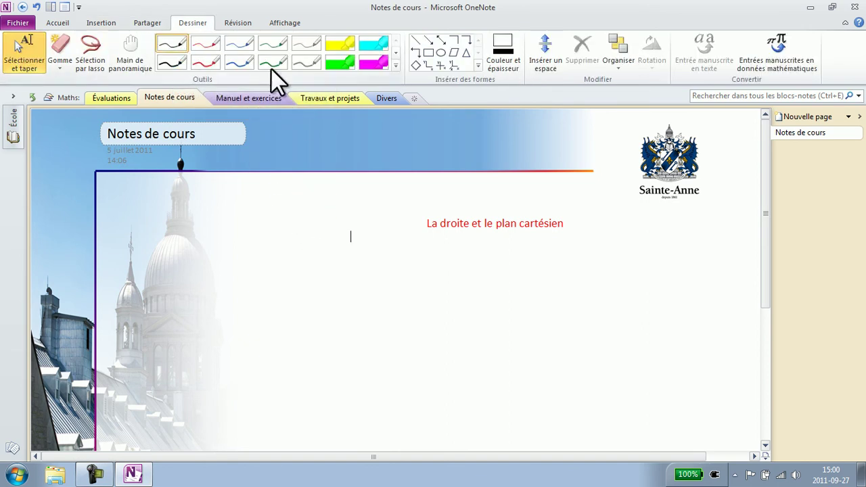
left_click(173, 46)
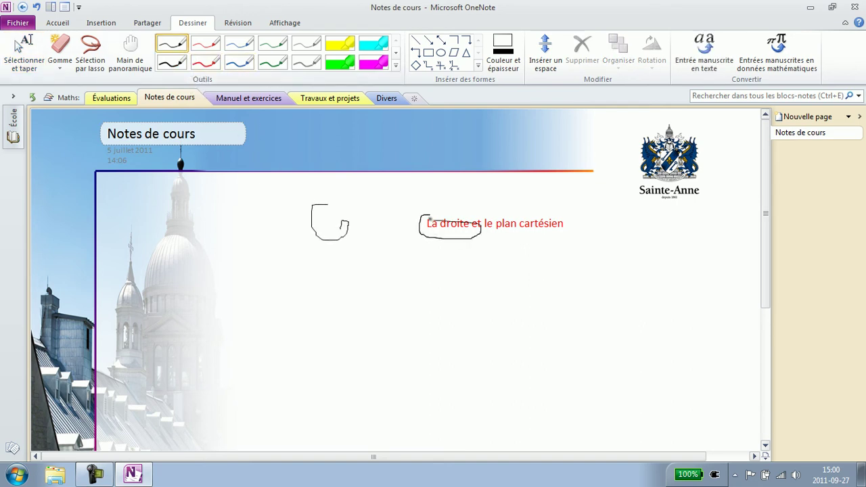
left_click_drag(379, 328, 289, 355)
left_click_drag(295, 343, 308, 379)
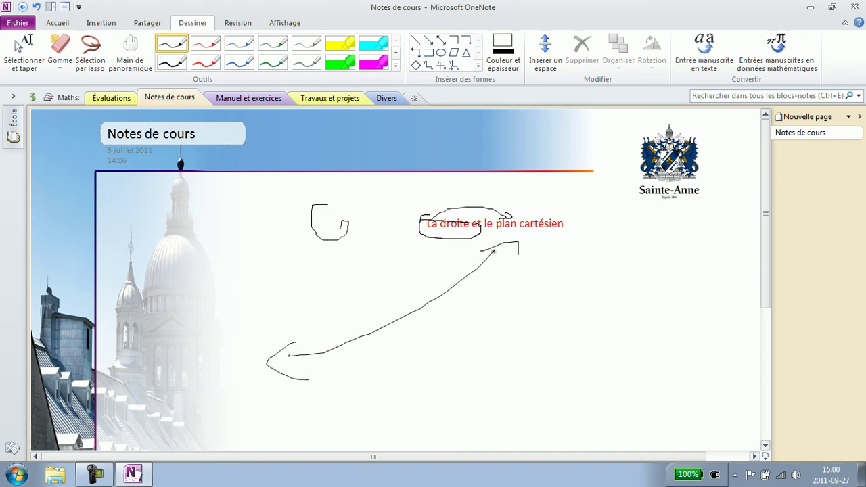
Add the text note "Oui c'est important" just below the lower end of the hand-drawn arrow
left_click(28, 47)
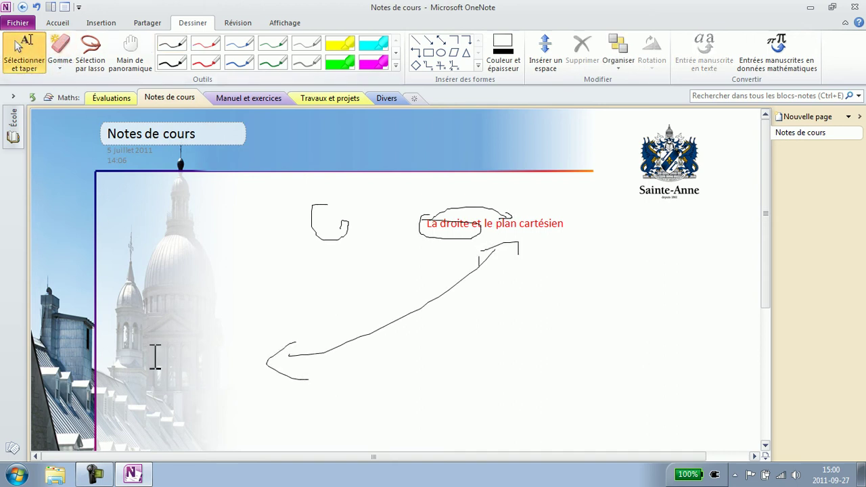
left_click(233, 387)
type("o")
left_click(534, 372)
Highlight the title "La droite et le plan cartésien" with freehand yellow highlighter strokes
left_click_drag(760, 239, 797, 271)
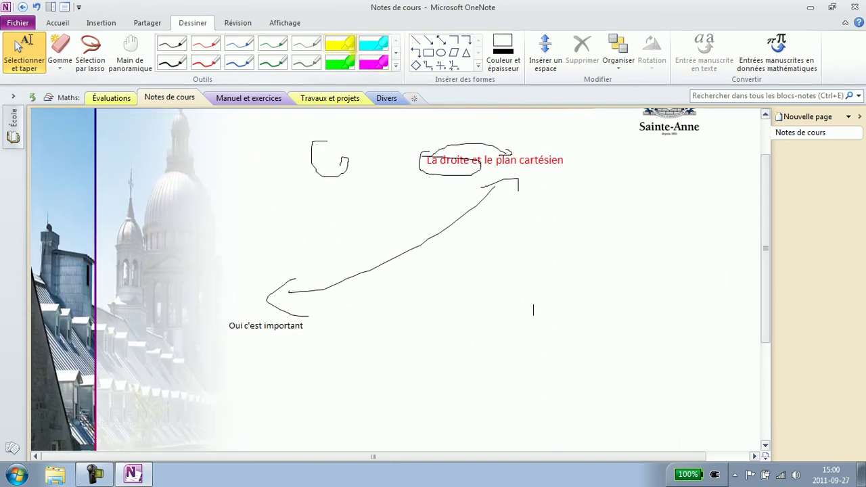
left_click(340, 43)
left_click_drag(424, 126, 405, 151)
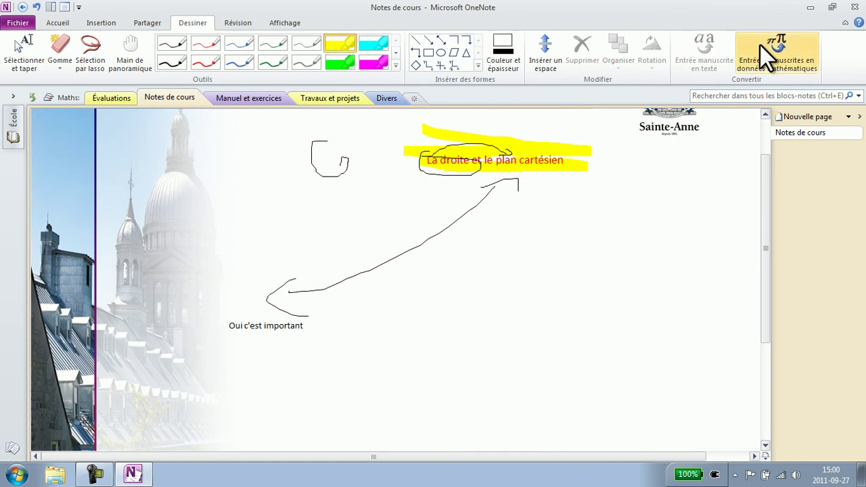
double_click(710, 12)
left_click_drag(644, 69, 689, 18)
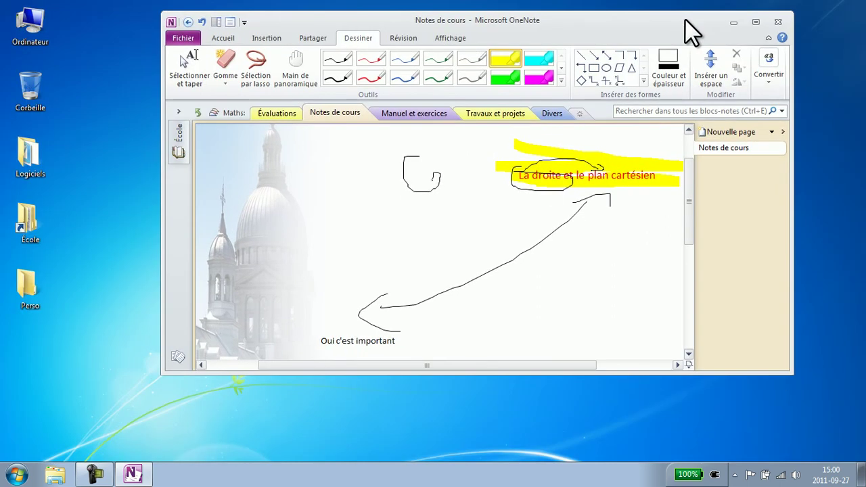
left_click(265, 39)
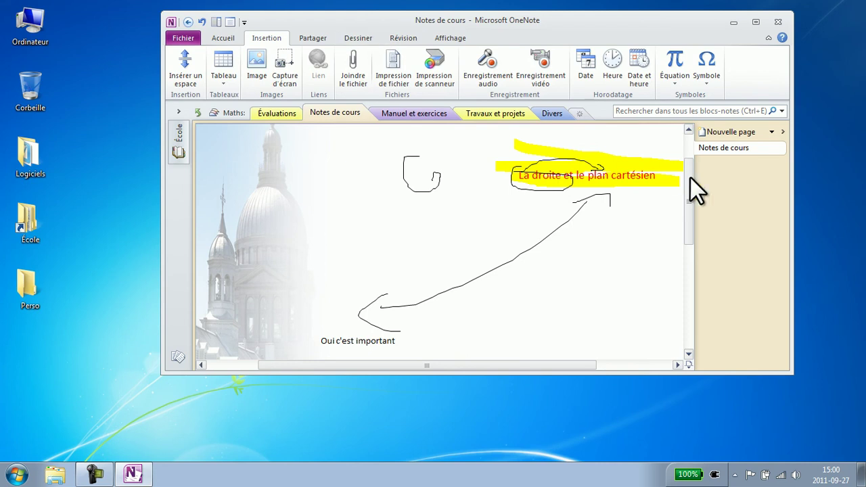
double_click(698, 32)
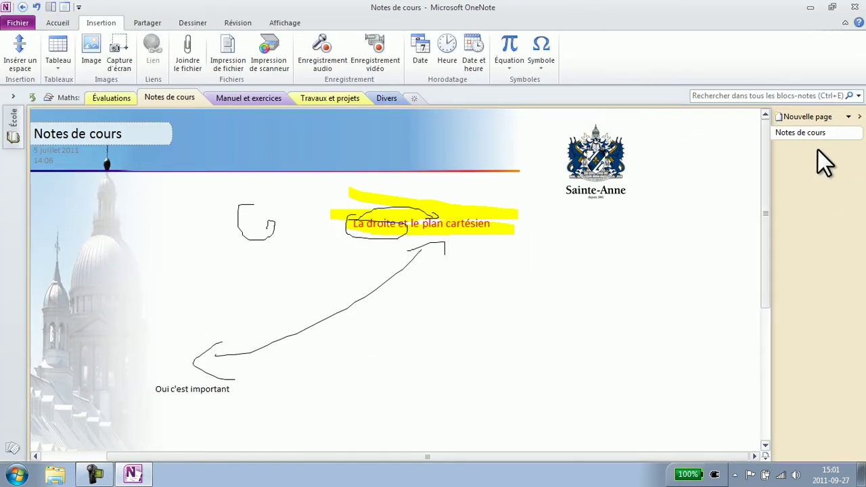
left_click_drag(501, 457, 447, 458)
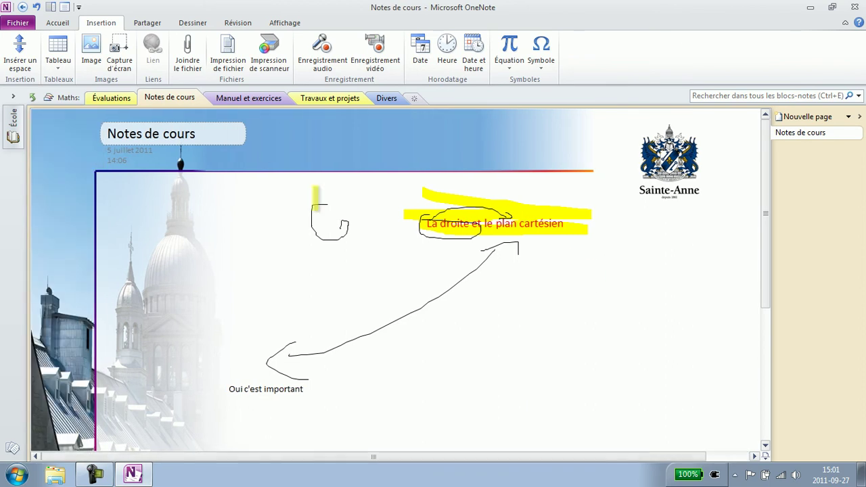
Create a new page in the Notes de cours section and title it "Cours 1"
left_click(818, 113)
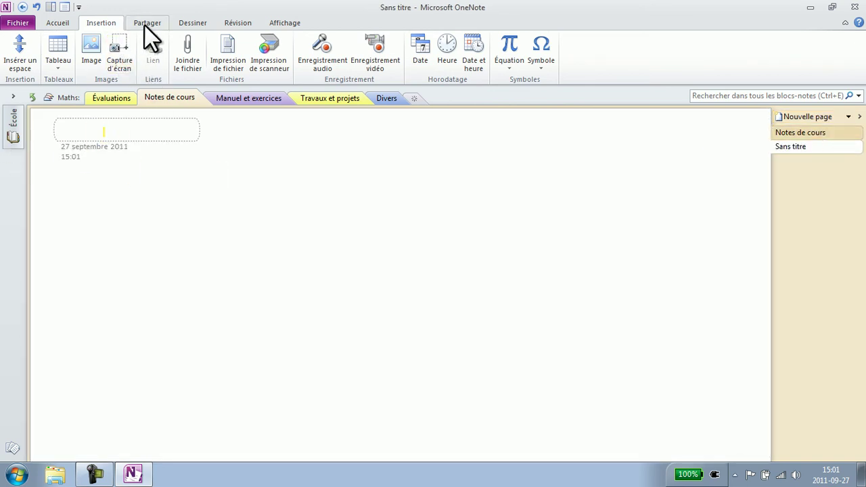
left_click(189, 25)
left_click(27, 42)
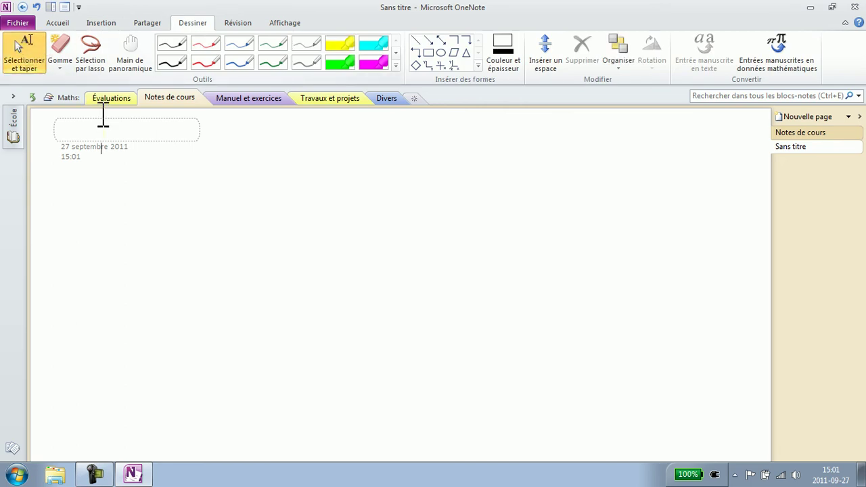
type("Cours 1")
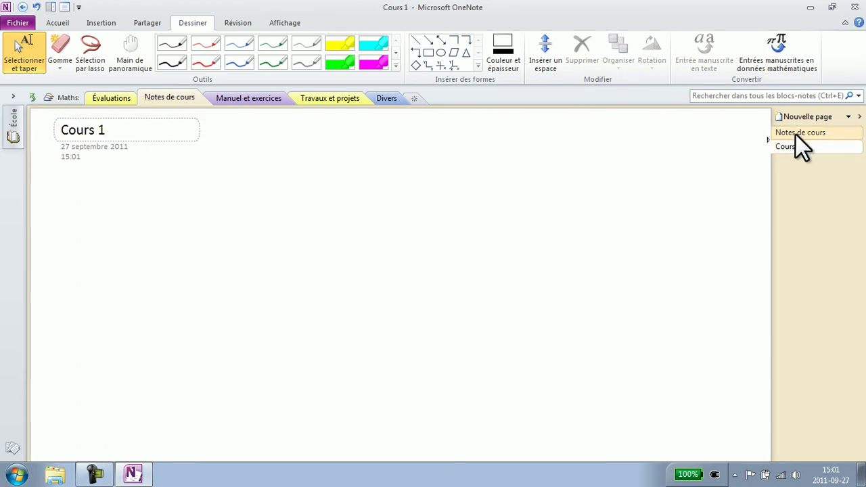
Start attaching a file to the body of the Cours 1 page and browse to the École folder
left_click(500, 157)
left_click(122, 188)
left_click(112, 21)
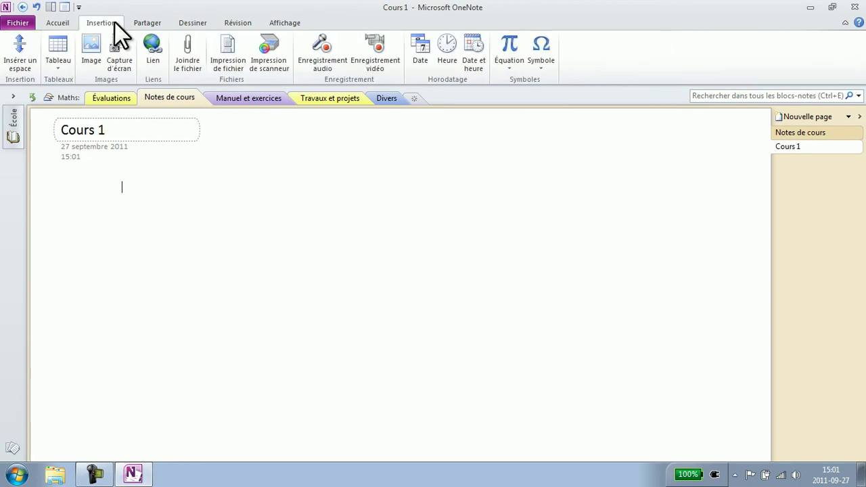
left_click(190, 56)
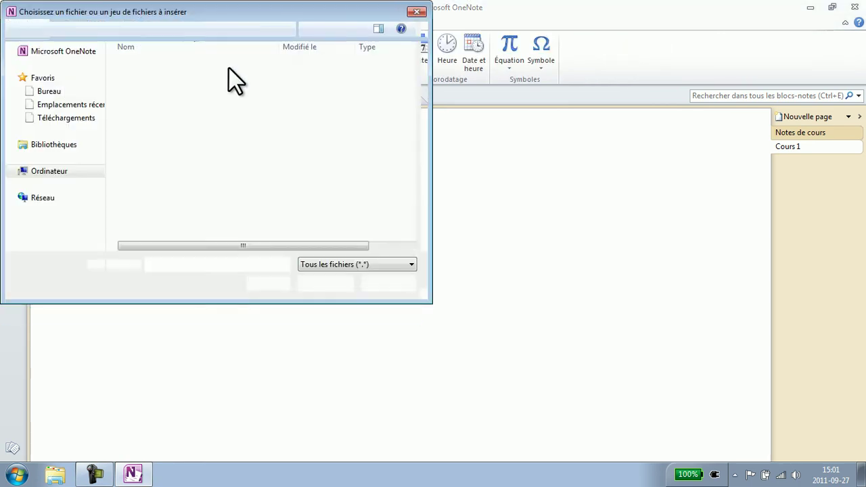
scroll(65, 125, "up", 1)
left_click(61, 115)
scroll(193, 187, "down", 2)
scroll(203, 217, "up", 2)
scroll(192, 227, "down", 2)
double_click(192, 228)
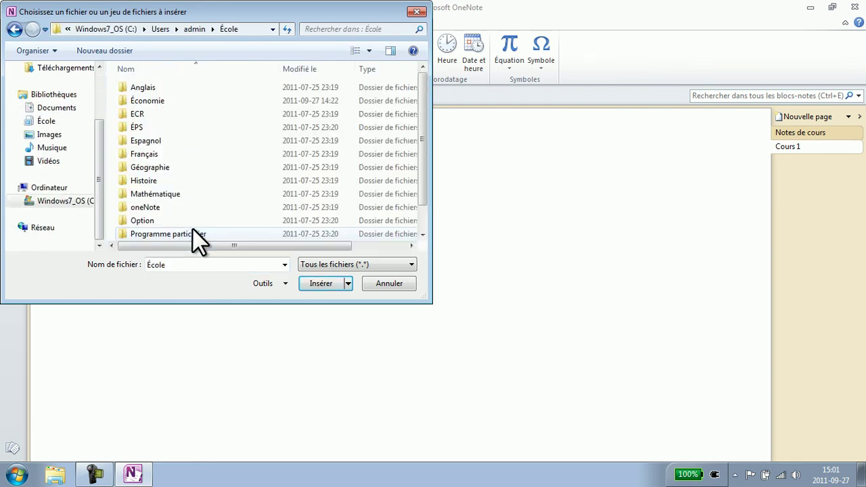
Attach Vocabulaire.pdf from the Français > Notes de cours folder and shift its icon right on the page
double_click(169, 154)
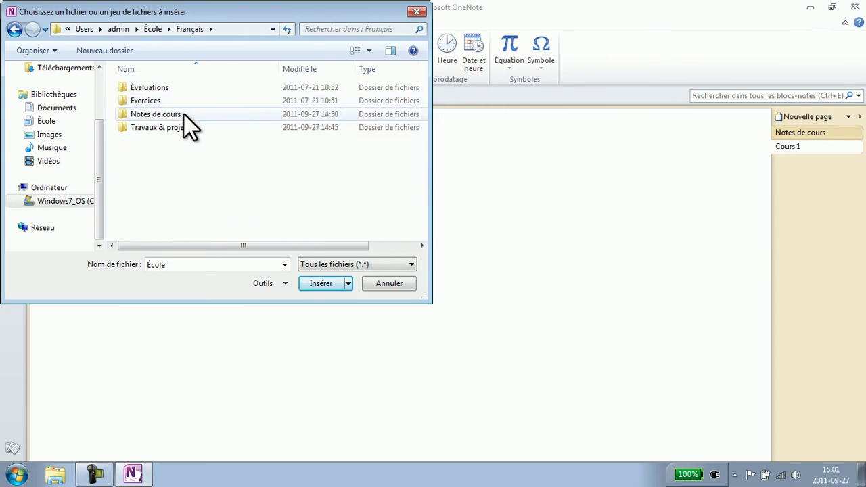
double_click(184, 116)
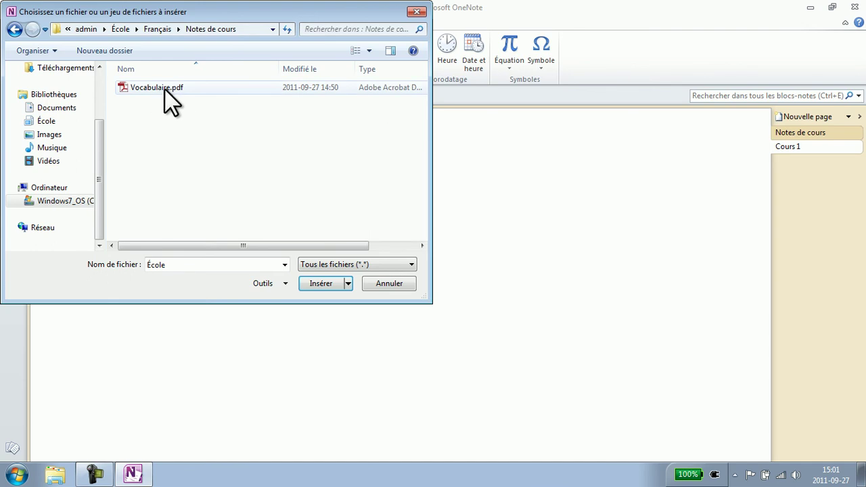
left_click(162, 95)
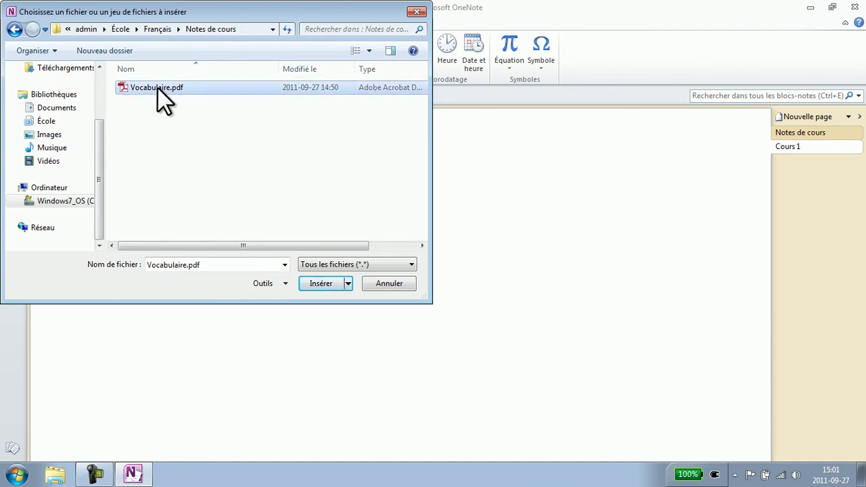
double_click(163, 95)
left_click_drag(178, 216, 335, 215)
Open the attached Vocabulaire PDF, accepting the attachment warning, skim through its pages and close it
double_click(309, 180)
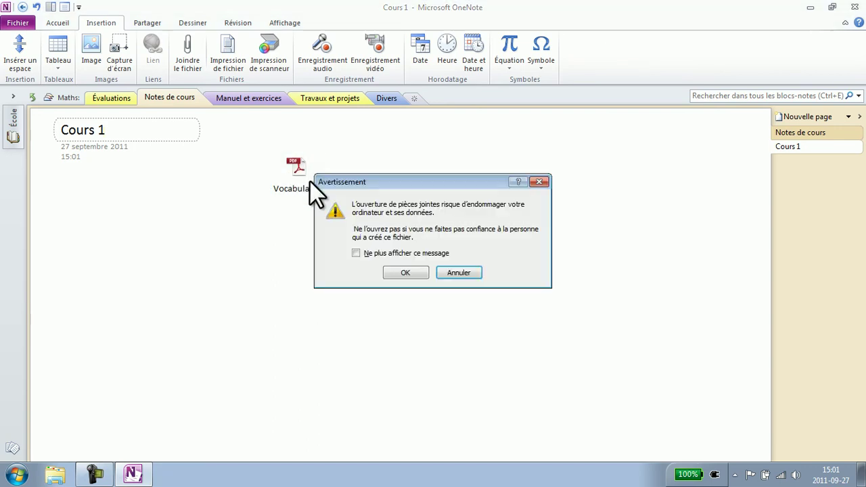
left_click(409, 273)
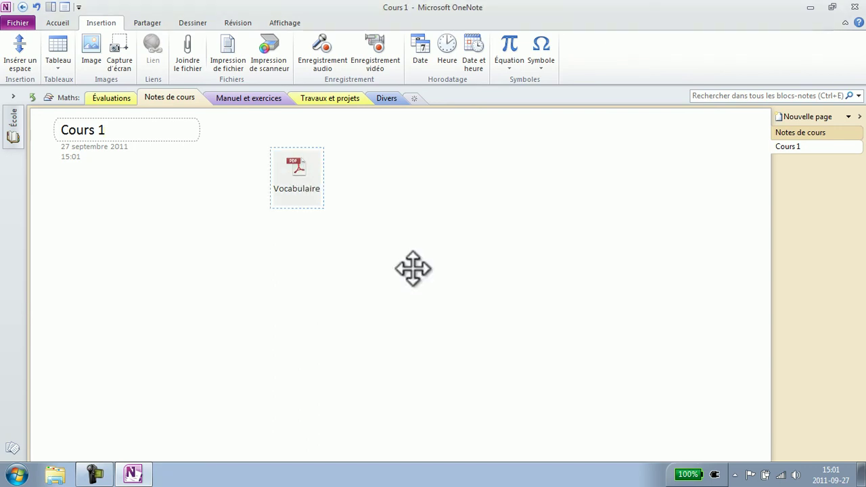
left_click_drag(663, 126, 663, 291)
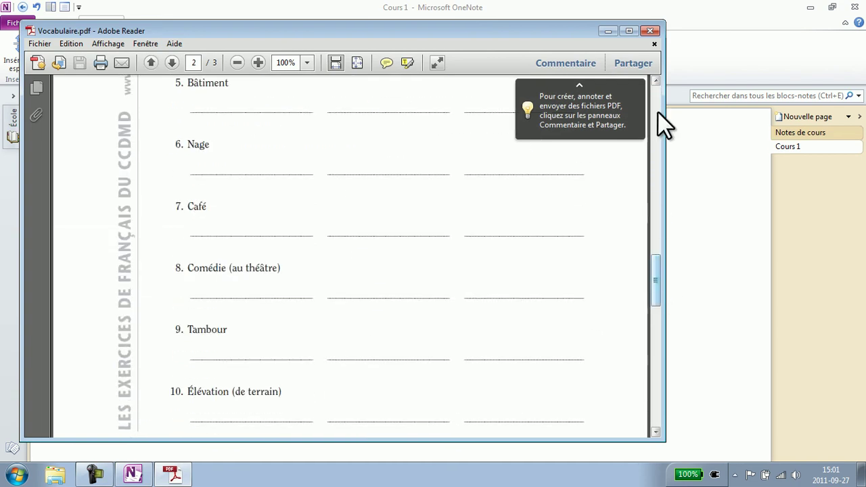
left_click(650, 31)
Move the Vocabulaire attachment farther right on the page and circle it with the green highlighter
left_click_drag(286, 183, 409, 197)
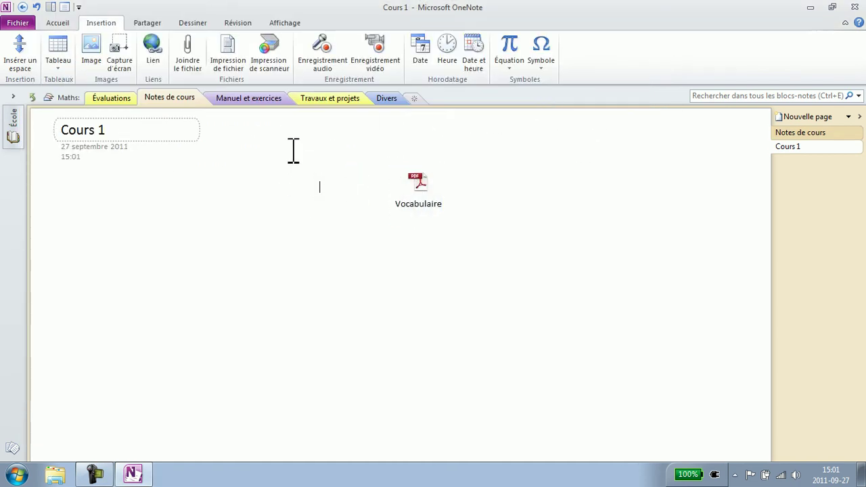
left_click(179, 25)
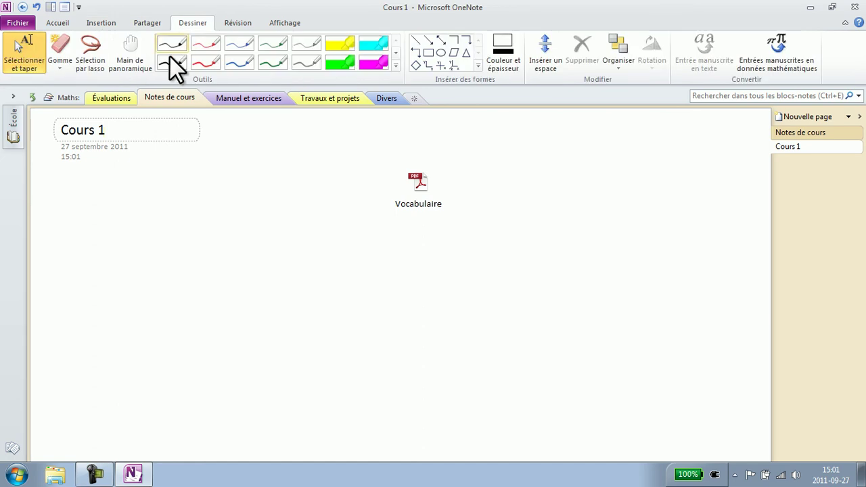
left_click(347, 63)
mouse_move(413, 143)
left_mouse_down()
mouse_move(426, 257)
mouse_move(424, 133)
left_mouse_up()
Handwrite "Important" in green highlighter to the right of the circled attachment
mouse_move(554, 148)
left_mouse_down()
mouse_move(556, 183)
mouse_move(575, 180)
mouse_move(575, 149)
mouse_move(621, 182)
mouse_move(632, 204)
left_mouse_up()
mouse_move(631, 160)
left_mouse_down()
mouse_move(655, 183)
mouse_move(694, 189)
mouse_move(697, 151)
left_mouse_up()
mouse_move(698, 175)
left_mouse_down()
mouse_move(722, 161)
mouse_move(729, 180)
left_mouse_up()
mouse_move(724, 146)
left_mouse_down()
mouse_move(745, 150)
mouse_move(745, 165)
mouse_move(758, 175)
left_mouse_up()
left_click_drag(753, 142, 761, 171)
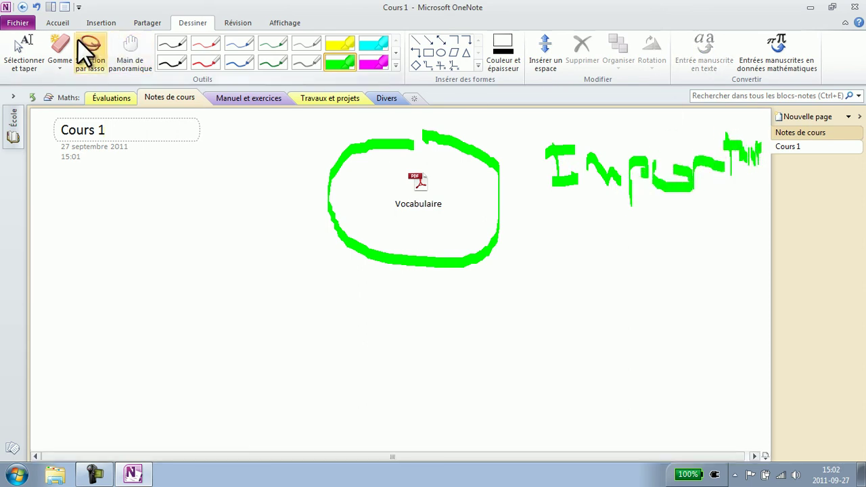
Add a text note of short filler lines, starting with "Fdsfdsfdsfd" and ending with "f", below the page date
left_click(24, 53)
left_click(75, 230)
type("fds")
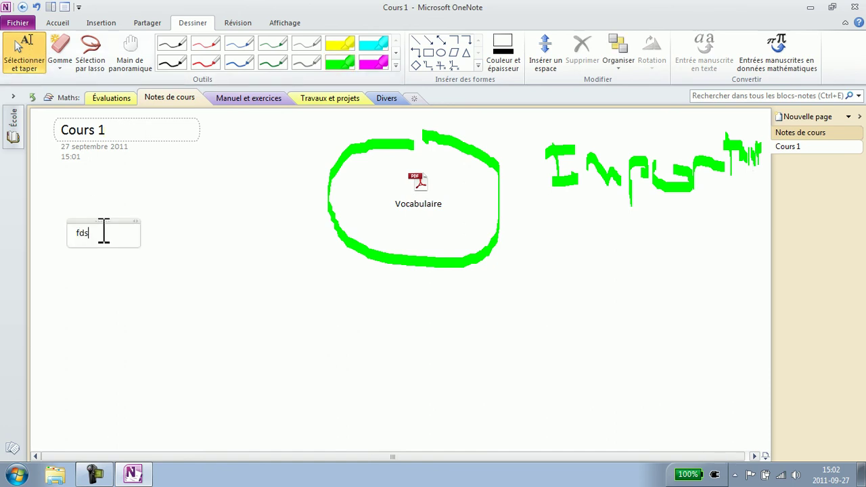
type("fdsfdsfd fd fds fds fd sfds fds fds f")
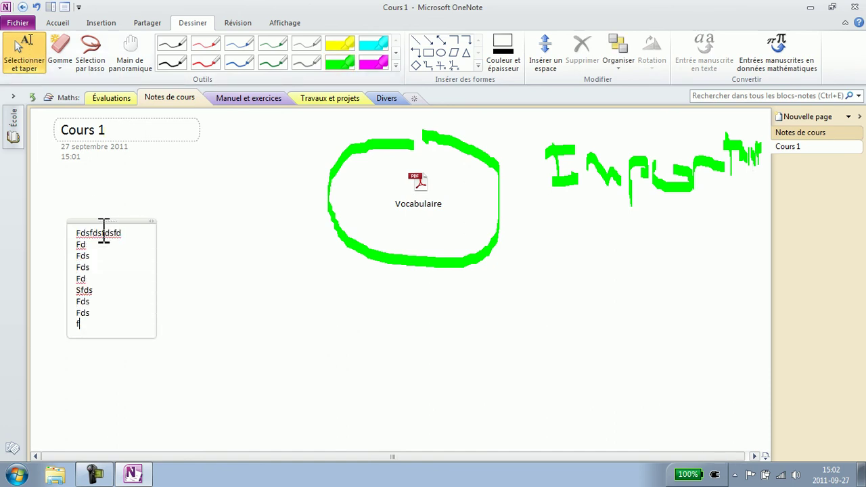
left_click(237, 307)
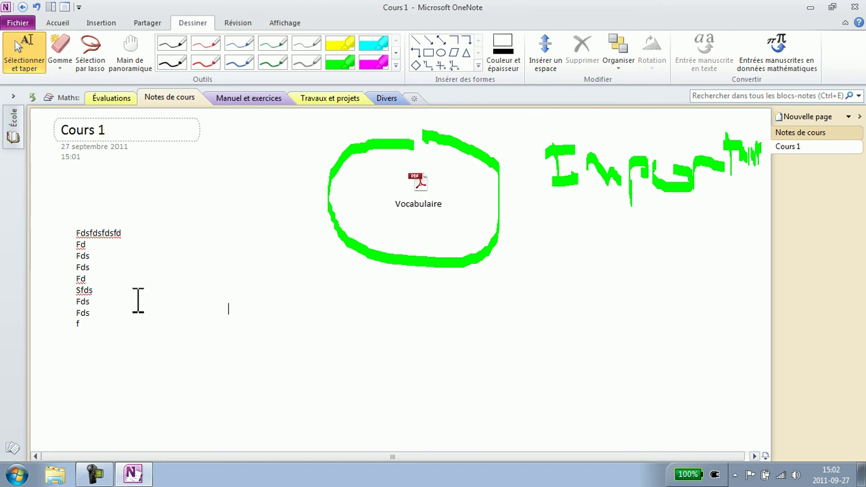
Launch Firefox to reach the Pluriportail login page of Collège Sainte-Anne de Lachine
left_click(16, 474)
left_click(83, 175)
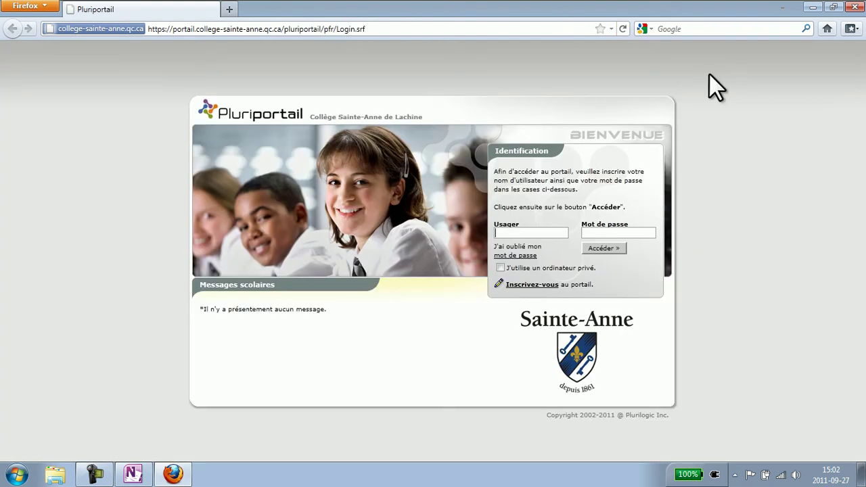
Search the web for "wikipedia" and open the French Wikipédia, l'encyclopédie libre home page
left_click(716, 31)
type("wikipedia")
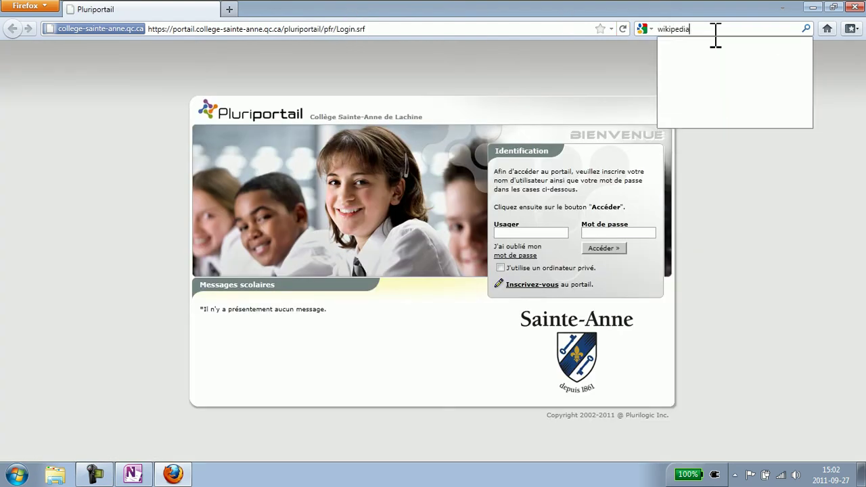
key("Return")
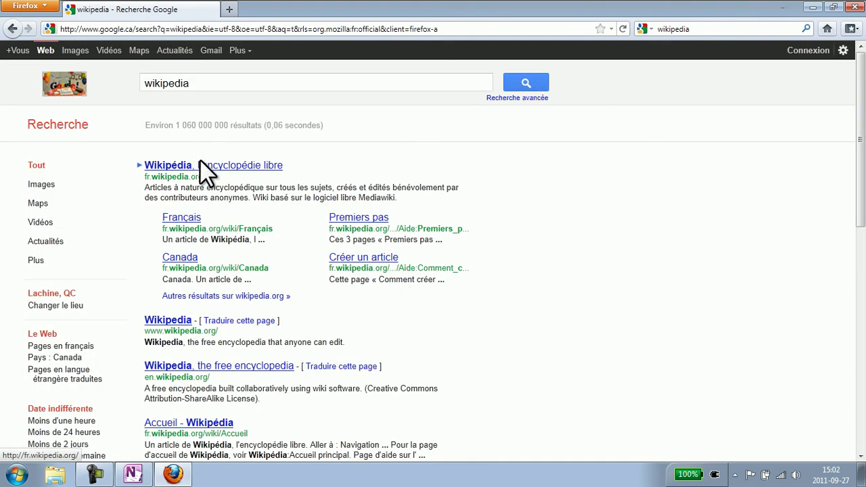
left_click(199, 163)
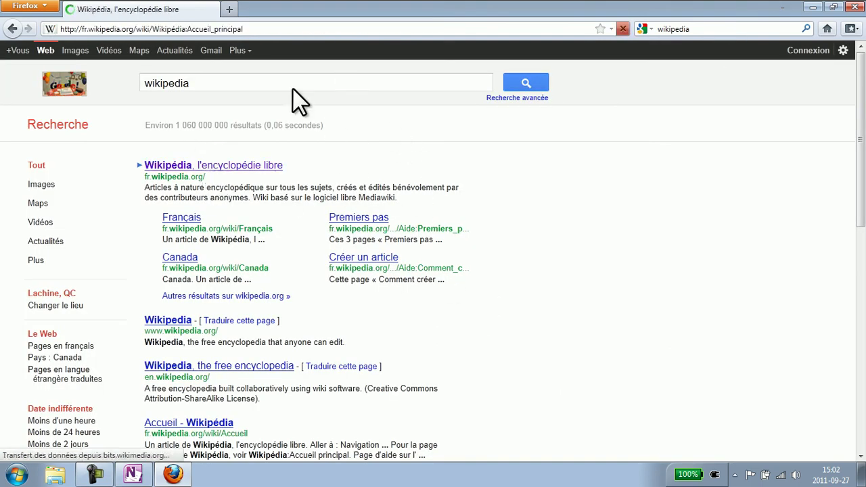
Copy the whole "Lumière sur" section with its images and paste it into the Cours 1 page in OneNote, below the Vocabulaire attachment
scroll(223, 176, "down", 4)
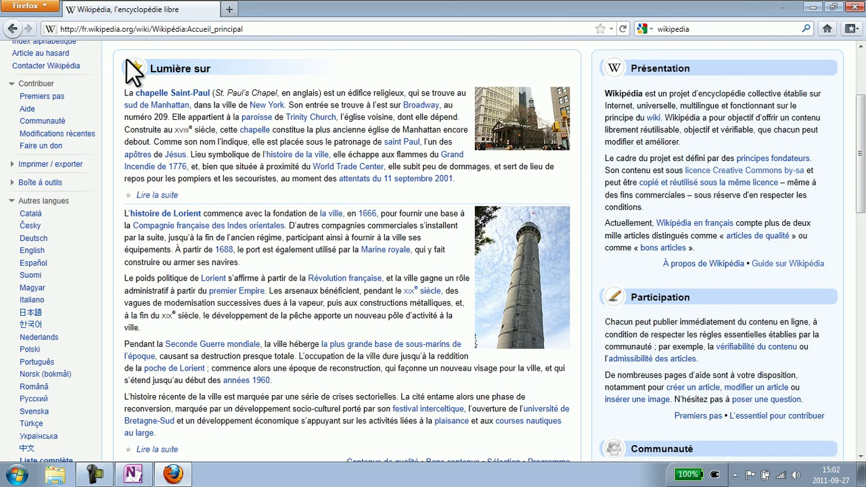
left_click_drag(130, 62, 528, 452)
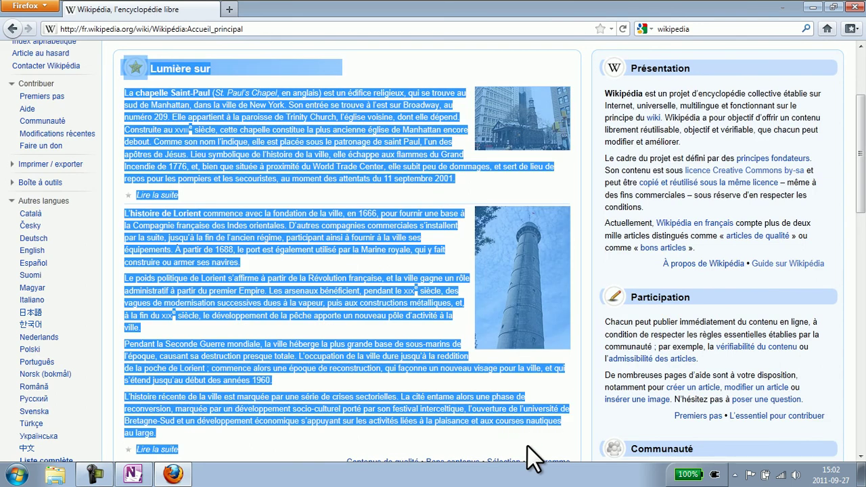
left_click(133, 475)
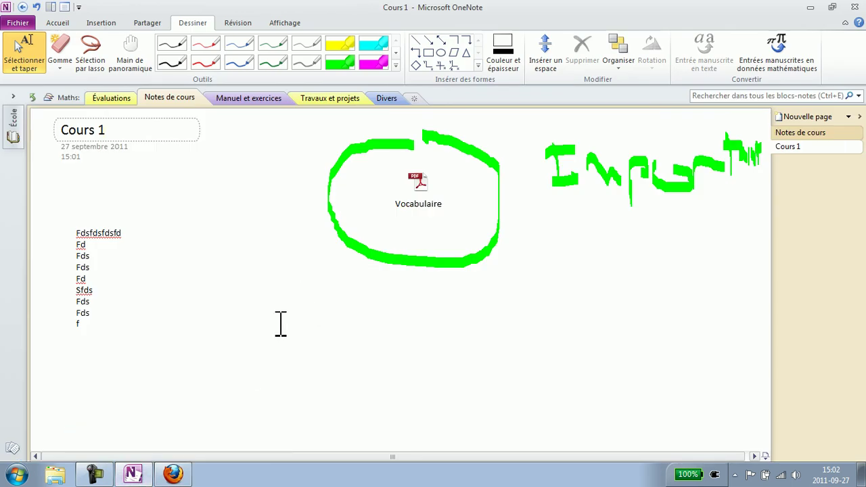
left_click(293, 318)
key("ctrl+v")
Reposition the pasted Wikipédia block below the circled Vocabulaire attachment, to the right of the filler note
scroll(379, 315, "up", 10)
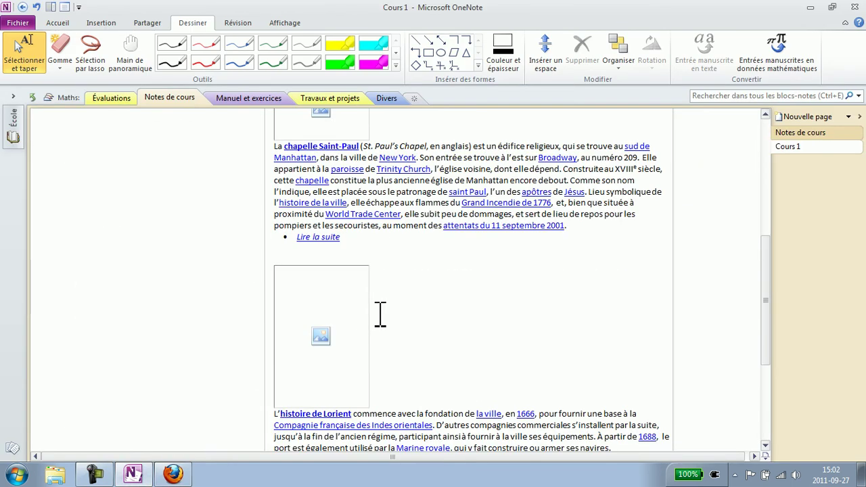
scroll(472, 294, "down", 3)
scroll(517, 287, "up", 3)
scroll(387, 265, "down", 6)
scroll(399, 201, "up", 6)
left_click_drag(429, 237, 369, 201)
left_click_drag(497, 223, 449, 186)
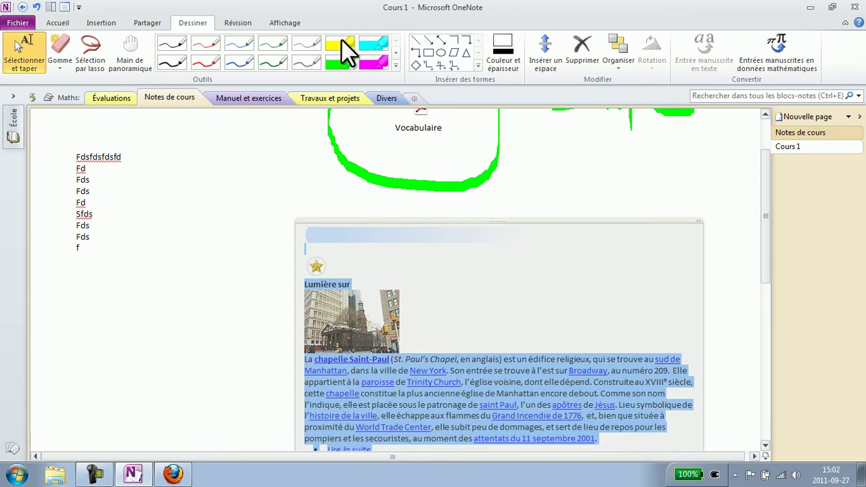
Highlight in magenta the passages "St. Paul's Chapel, en anglais) est un édifice religieux" and "église voisine, dont elle dépend. Construite"
left_click(373, 62)
left_click_drag(381, 358, 595, 358)
left_click_drag(470, 383, 641, 382)
scroll(568, 386, "down", 1)
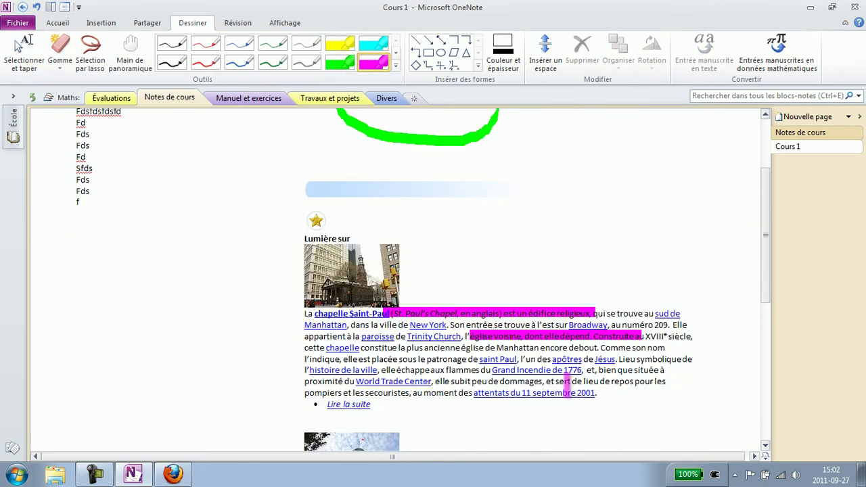
Circle the chapel photo and the start of its paragraph with the thin black pen, and return to text selection mode
left_click(172, 44)
mouse_move(351, 206)
left_mouse_down()
mouse_move(492, 364)
mouse_move(319, 193)
left_mouse_up()
left_click(46, 68)
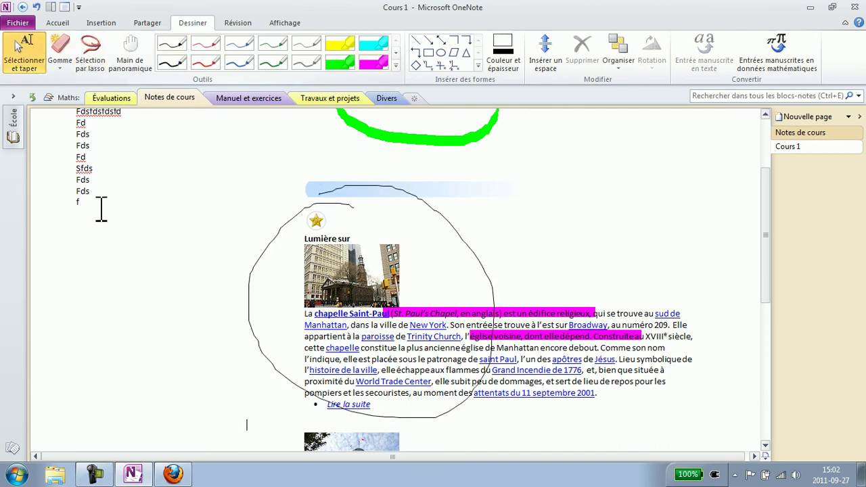
Add a two-line text note reading "Ne pas oublier" and "De parler de l'environnement" to the left of the circled photo
left_click(114, 292)
type("Ne")
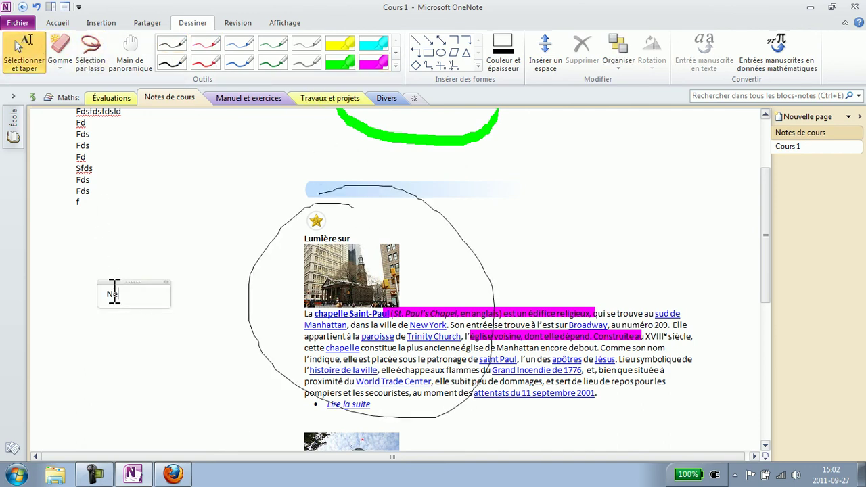
type(" pas oublier")
key("Return")
type("de l'environement")
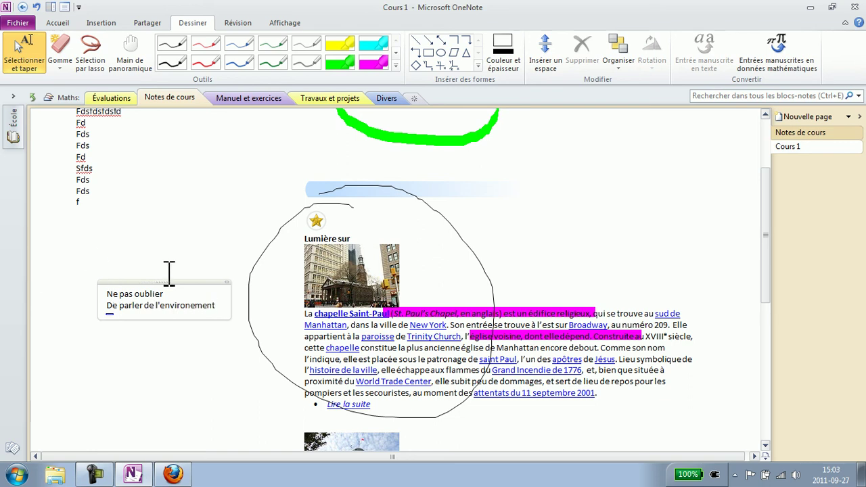
left_click(167, 235)
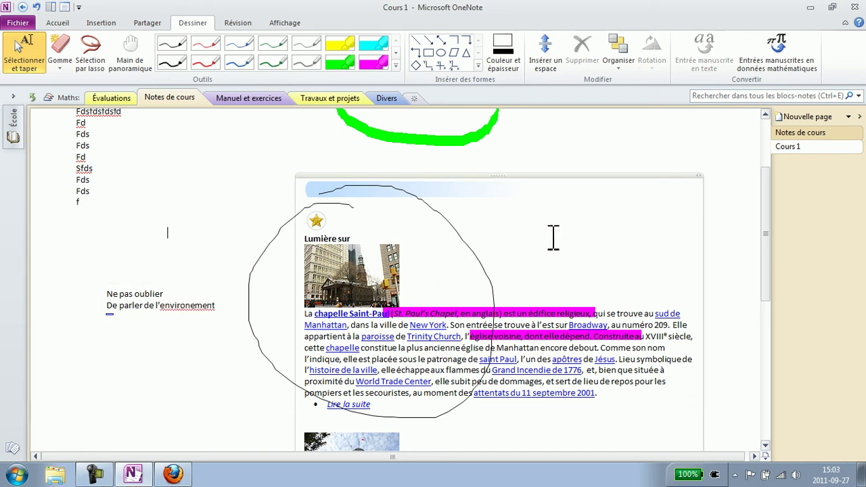
left_click(185, 305)
type("n")
Take a OneNote screen clipping of the Wikipédia logo and "Bienvenue sur Wikipédia" header in Firefox, and copy it to the clipboard
scroll(768, 223, "down", 3)
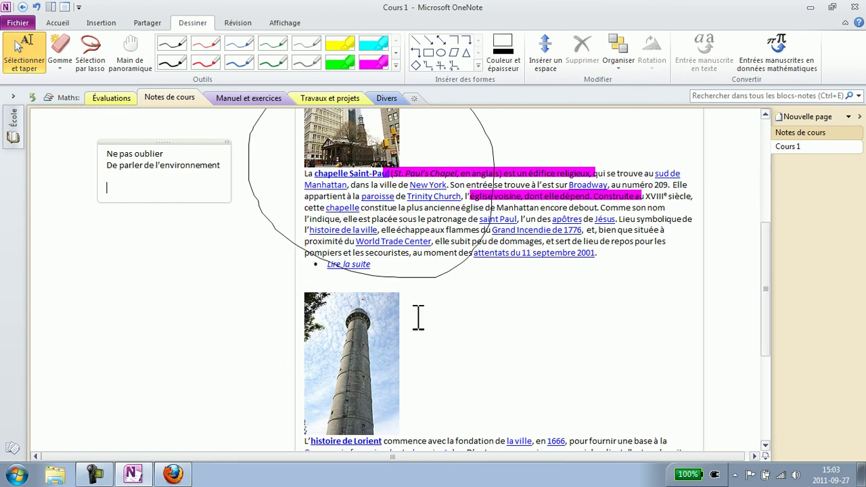
scroll(271, 318, "down", 2)
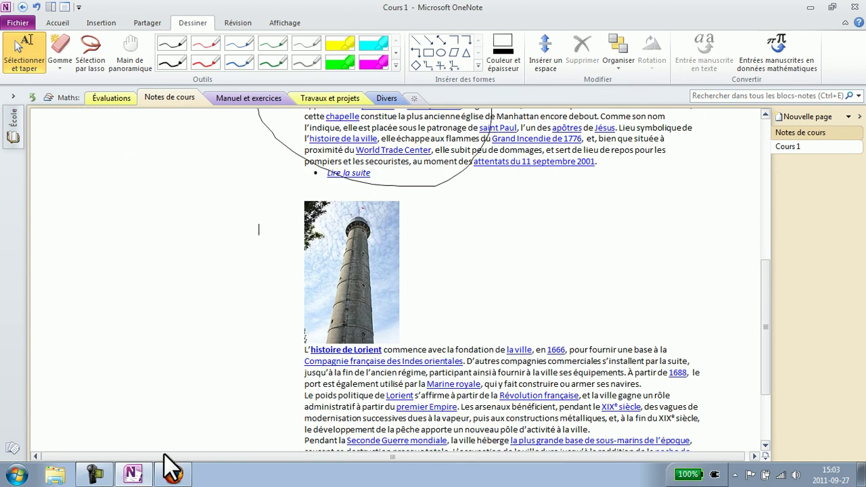
left_click(174, 474)
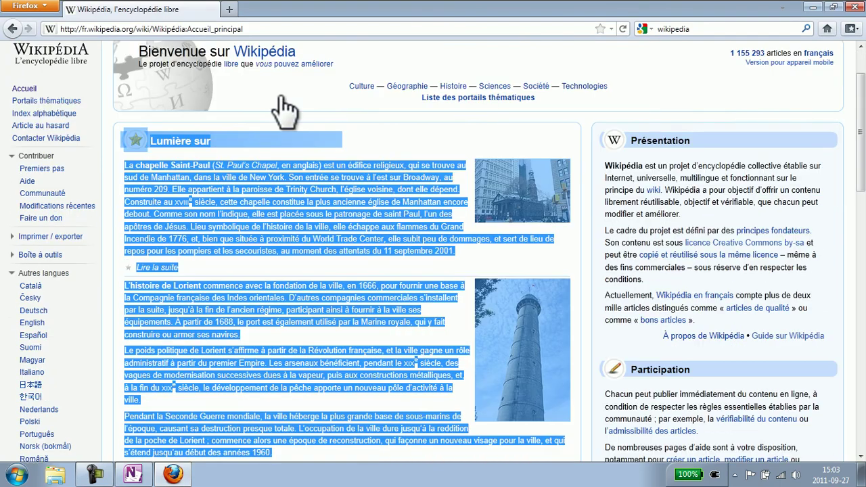
left_click(318, 126)
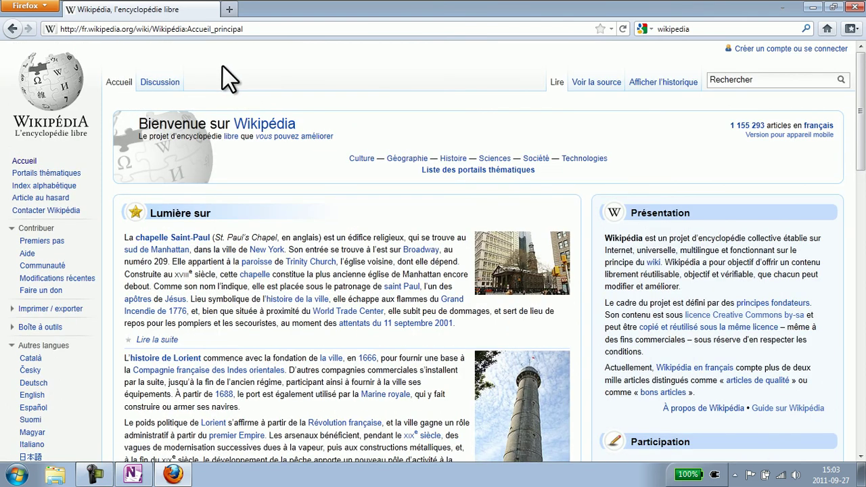
key("super+s")
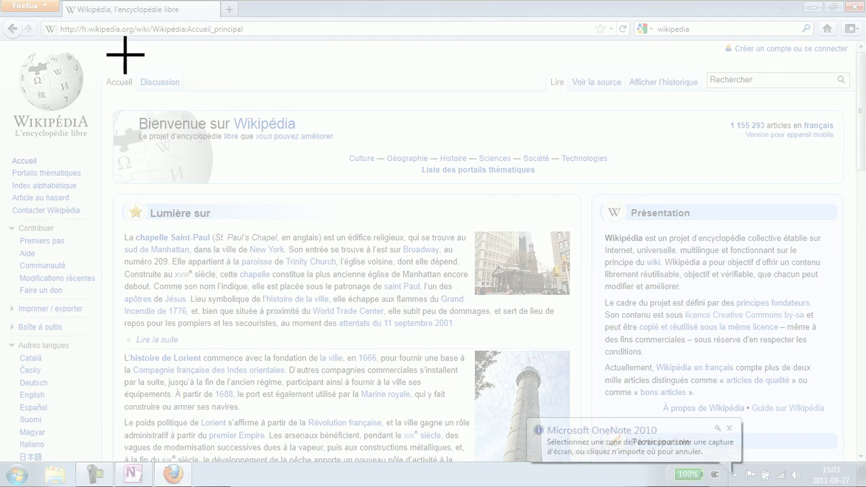
left_click_drag(5, 48, 334, 183)
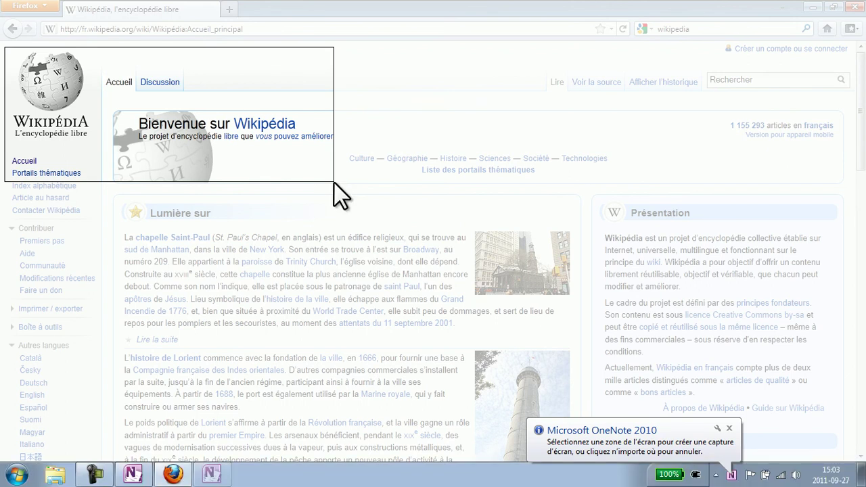
left_click(456, 381)
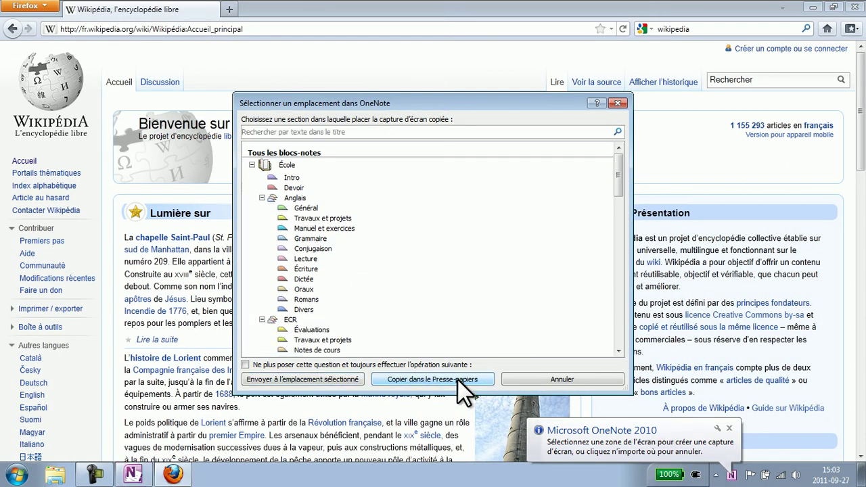
Paste the screen clipping into the Cours 1 page in OneNote and move it up and left, beside the Lorient text
left_click(133, 474)
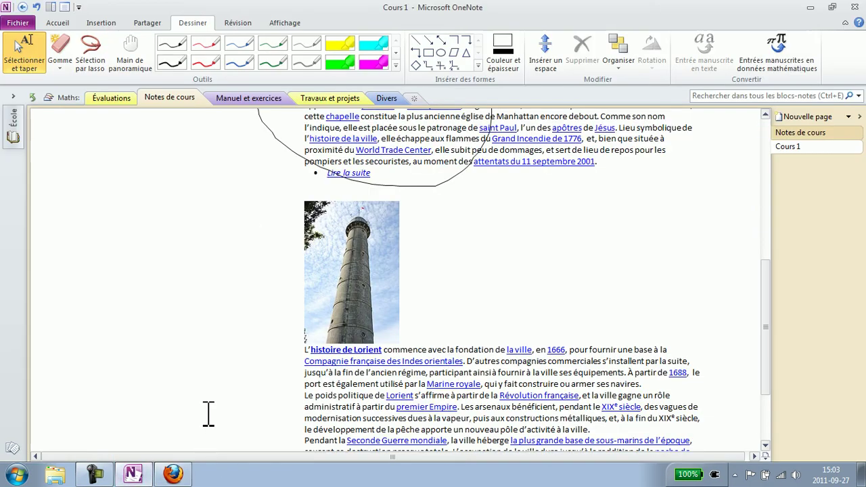
left_click(310, 270)
key("ctrl+v")
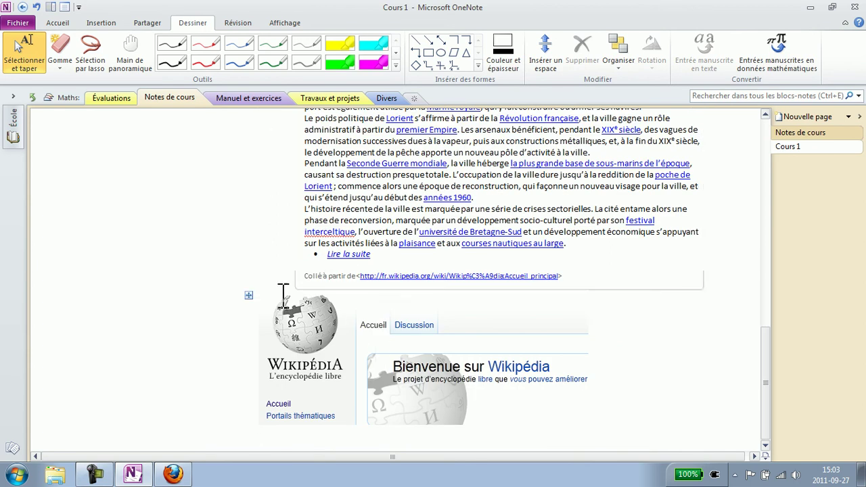
left_click_drag(257, 303, 59, 158)
Review the Cours 1 page, the notebook's Devoir and Intro sections, and the Maths sections from Évaluations to Divers
scroll(257, 354, "up", 10)
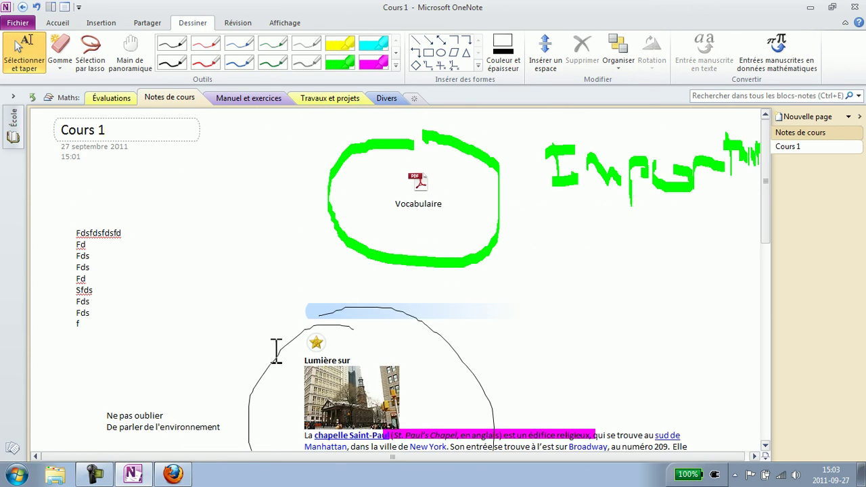
scroll(389, 328, "down", 10)
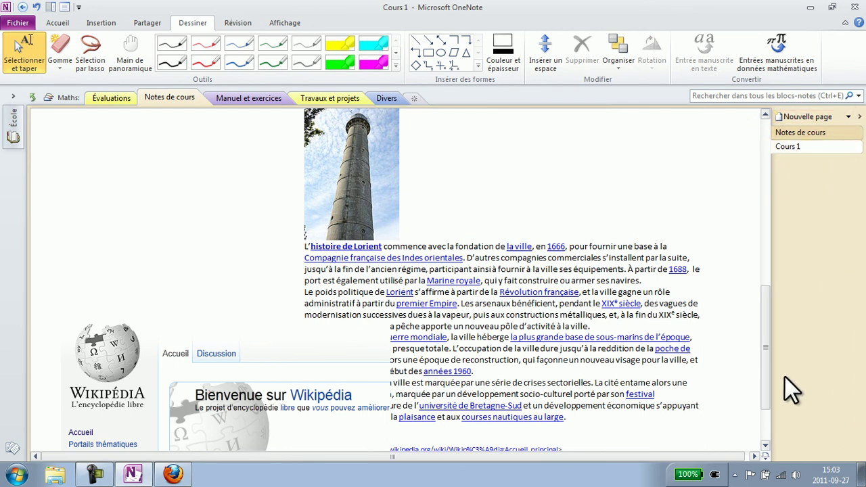
left_click(32, 99)
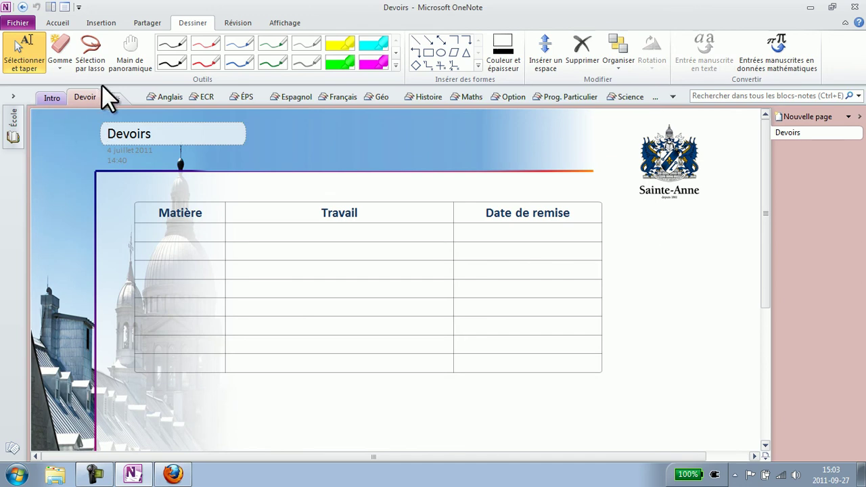
left_click(63, 99)
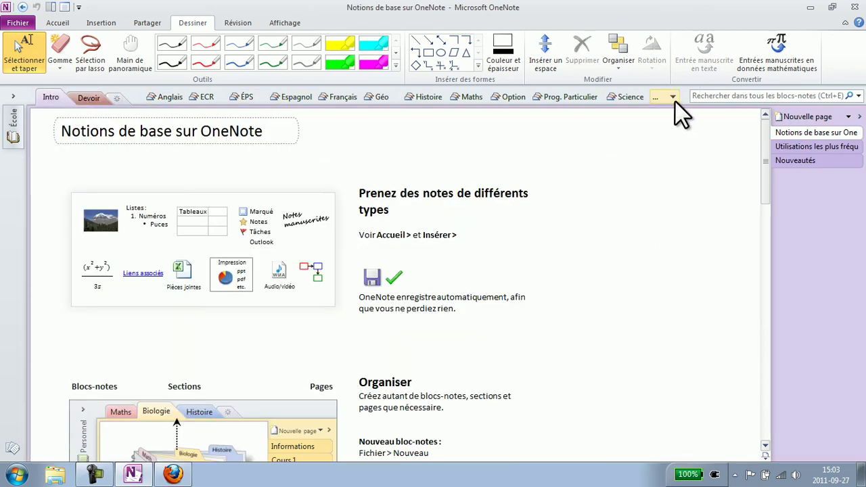
left_click(462, 96)
left_click(118, 94)
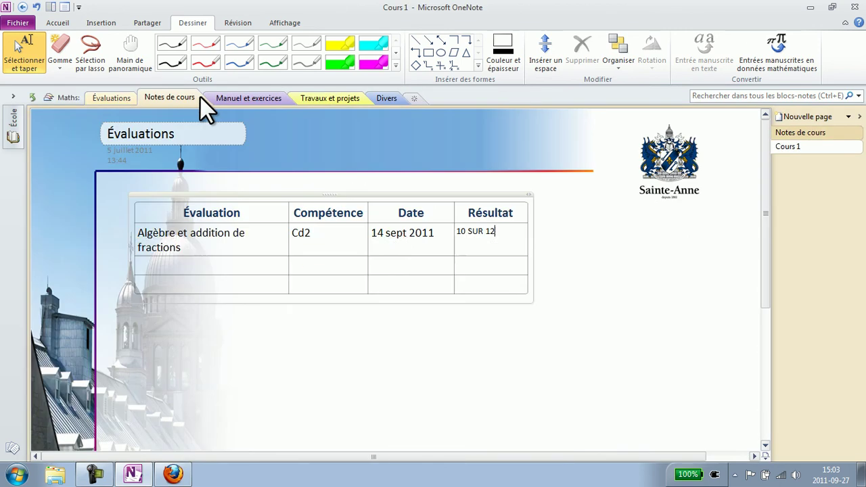
left_click(193, 97)
left_click(251, 99)
left_click(329, 100)
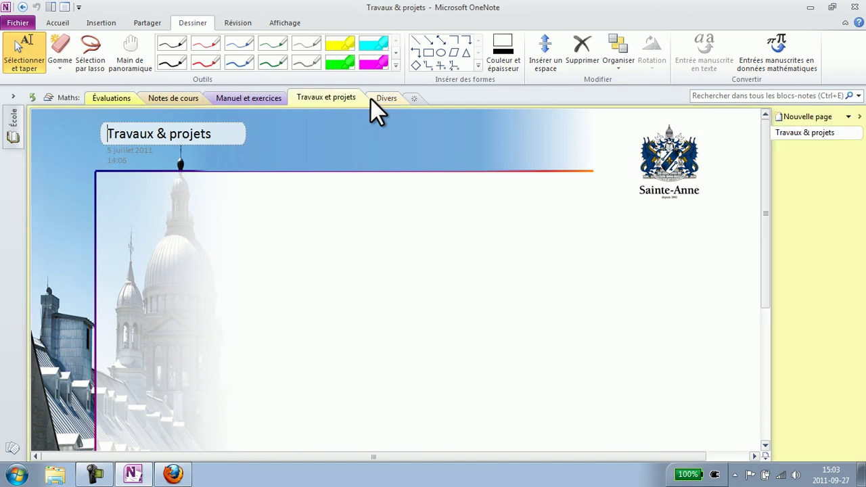
left_click(379, 103)
Add a new page titled "Cours 2" to the Maths Notes de cours section and start its first text block
left_click(174, 99)
left_click(798, 118)
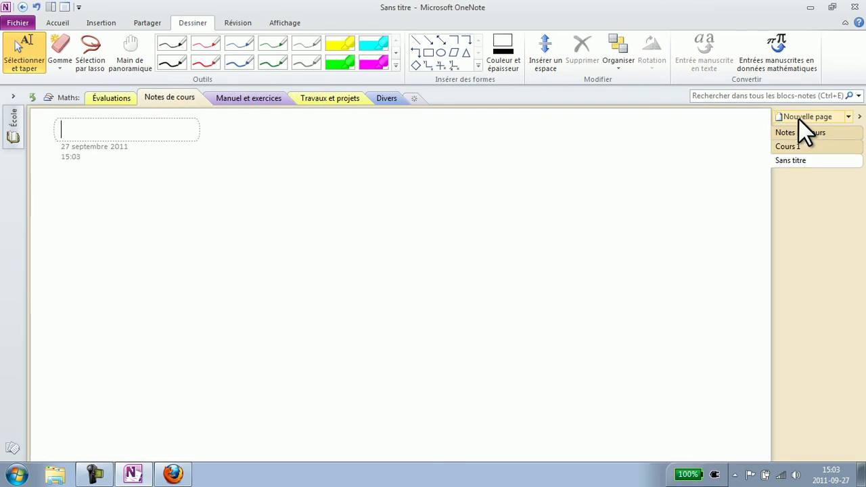
type("Cours 2")
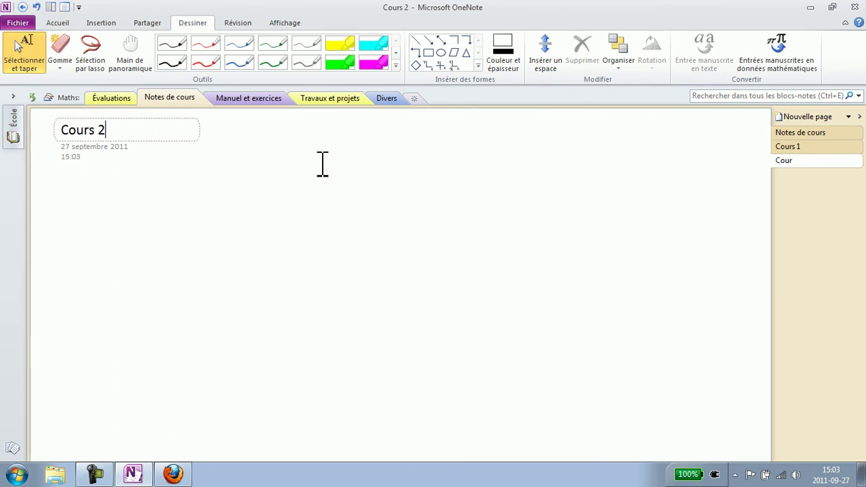
key("Return")
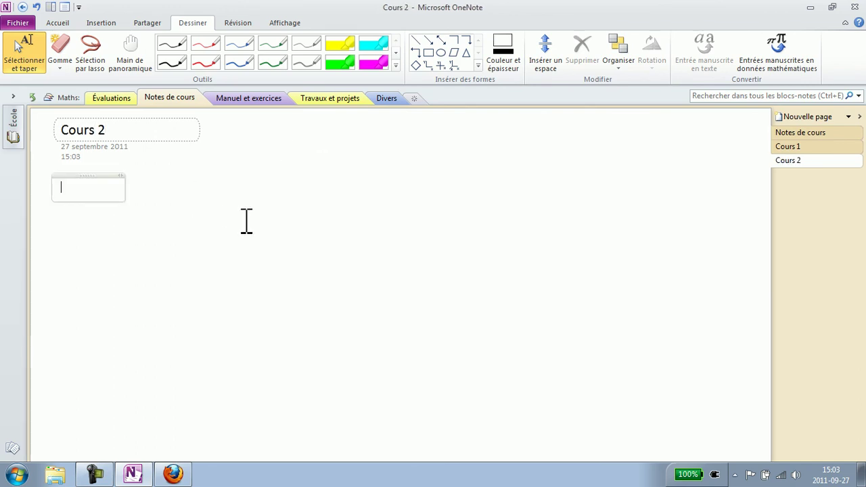